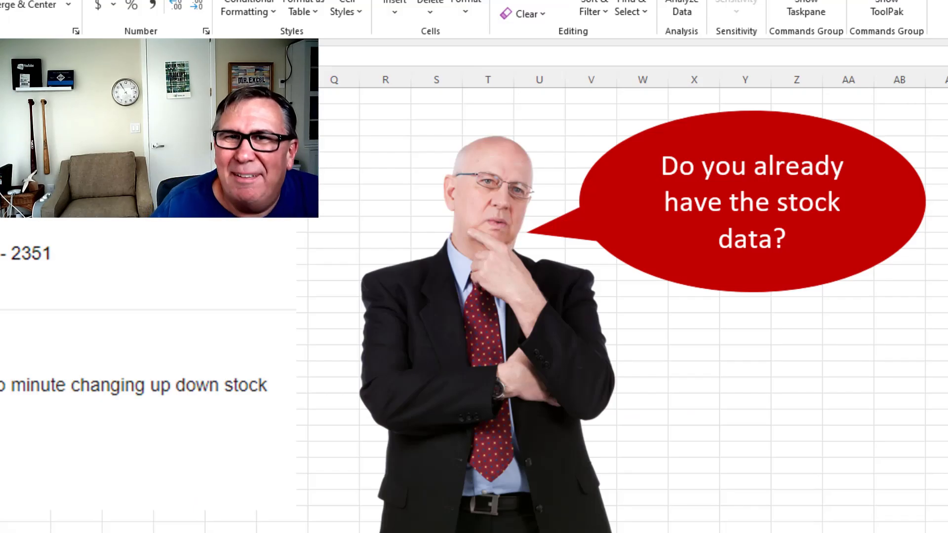
# - Enter =B8-B7 in C8 and fill the difference formula down the Change column
pyautogui.click(796, 368)
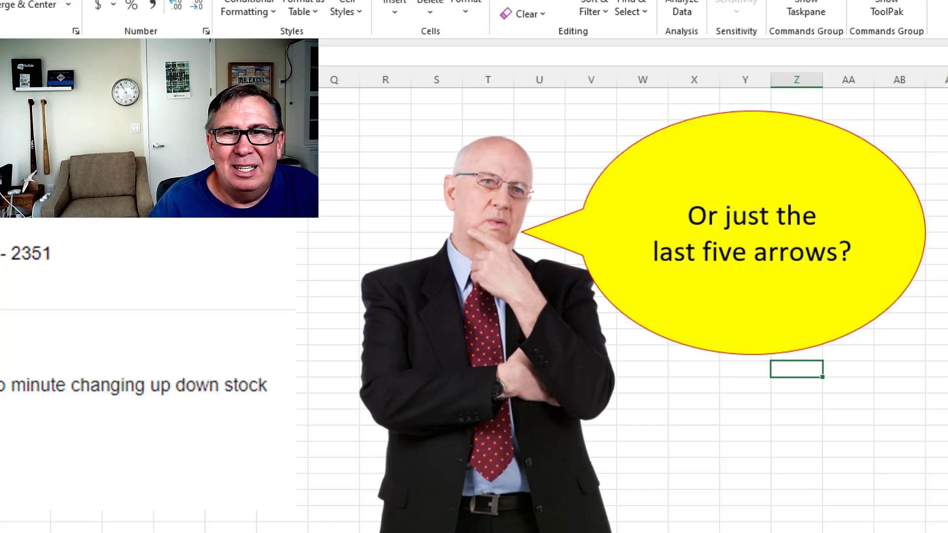
pyautogui.click(796, 449)
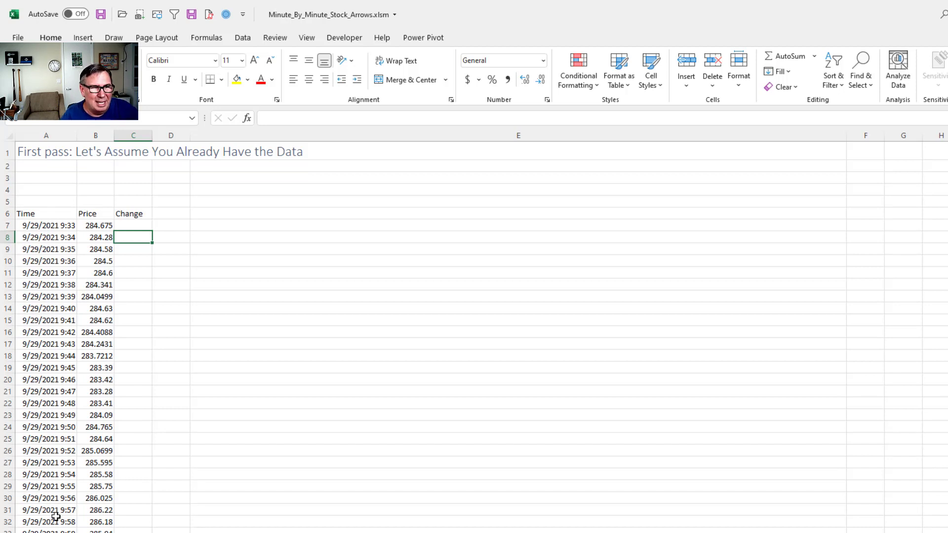
pyautogui.write('=')
pyautogui.press('Left')
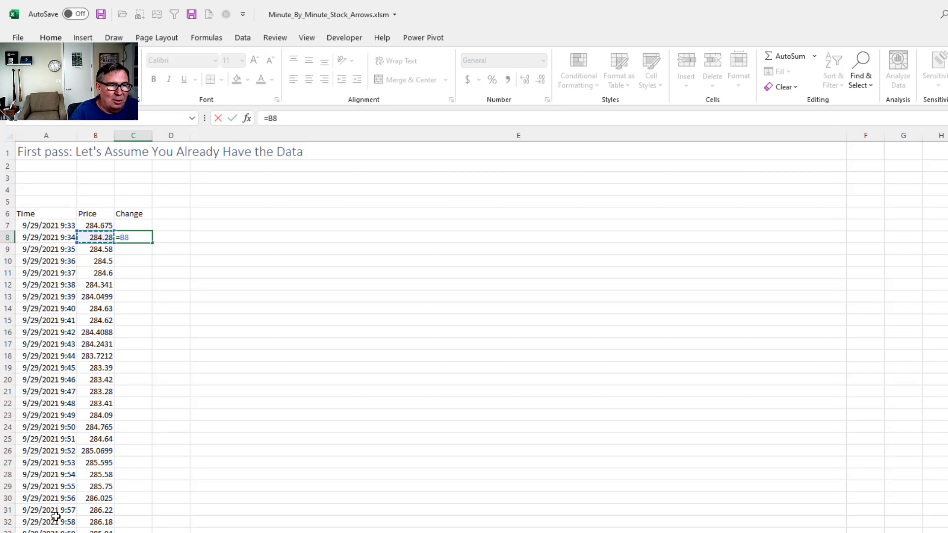
pyautogui.write('-')
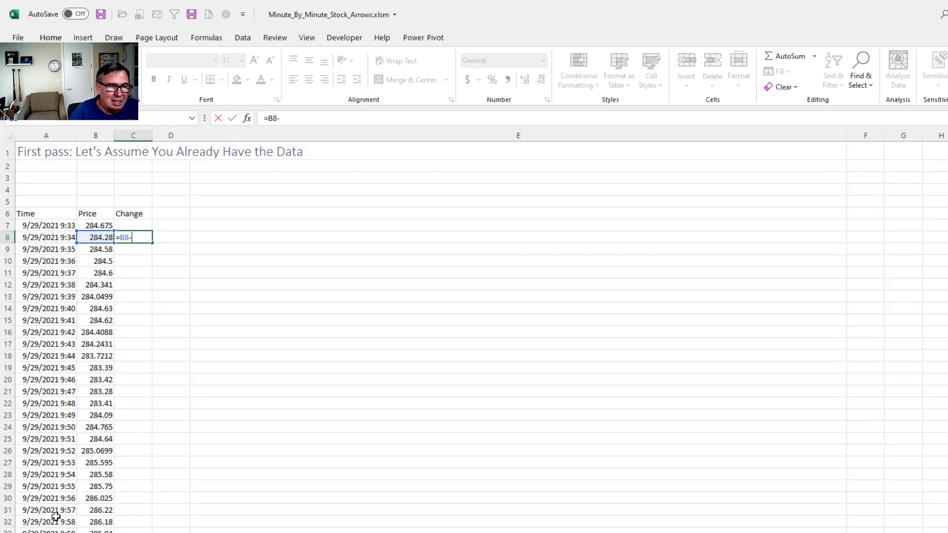
pyautogui.press('Up')
pyautogui.press('Return')
pyautogui.press('Up')
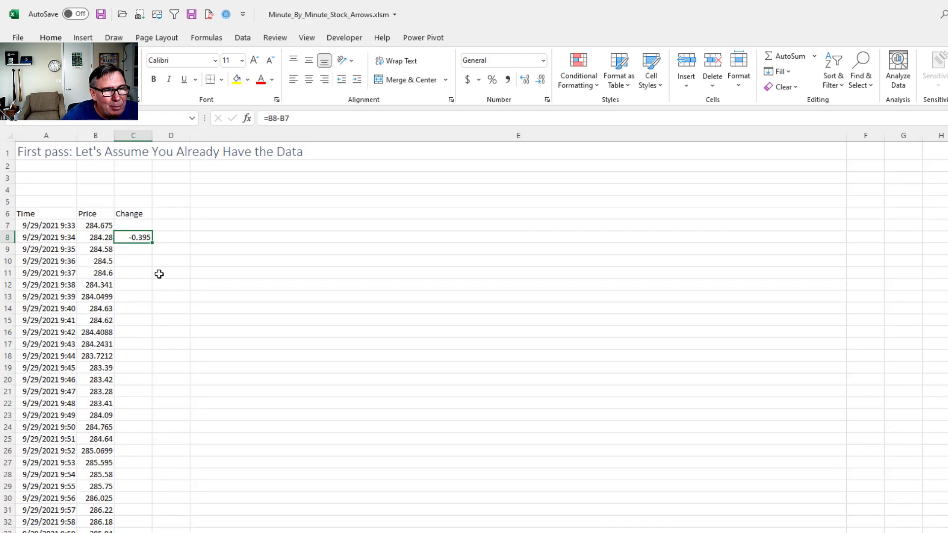
pyautogui.doubleClick(154, 243)
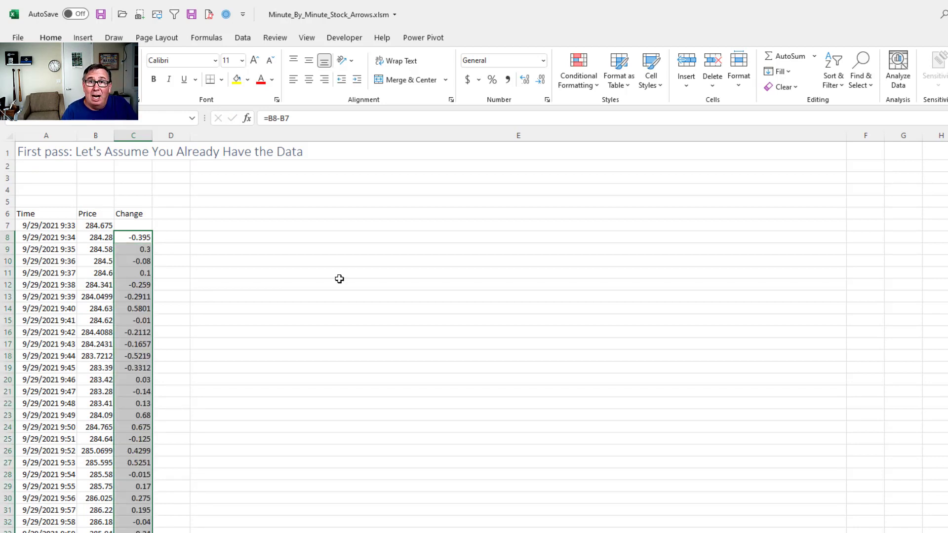
# - Wrap the formula as =SIGN(B8-B7) and apply it across the whole Change range
pyautogui.press('F2')
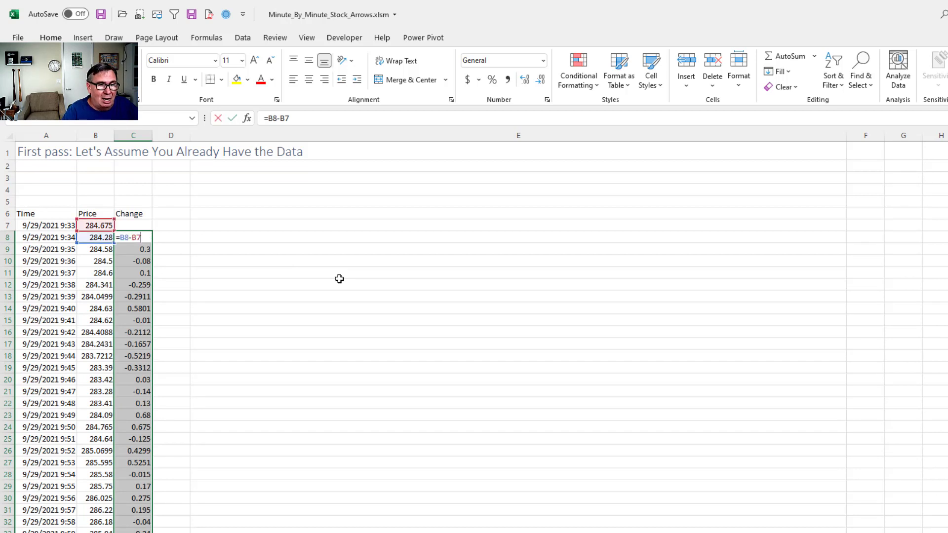
pyautogui.press('Home')
pyautogui.press('Right')
pyautogui.write('SIGN(')
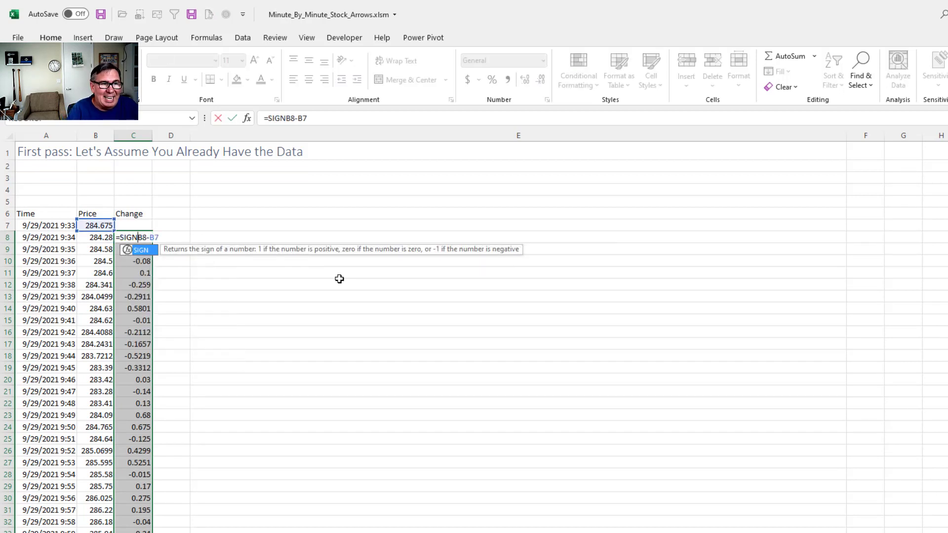
pyautogui.press('End')
pyautogui.write(')')
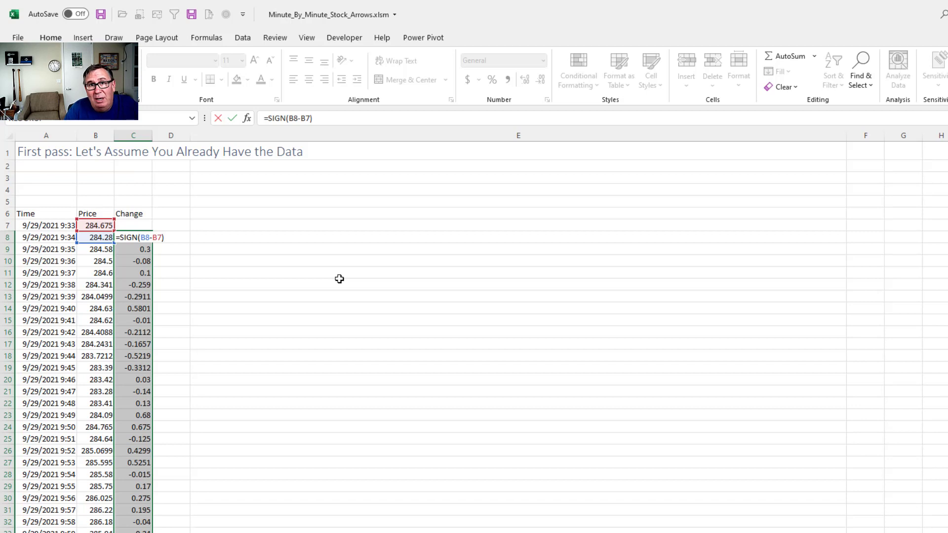
pyautogui.hotkey('ctrl', 'Return')
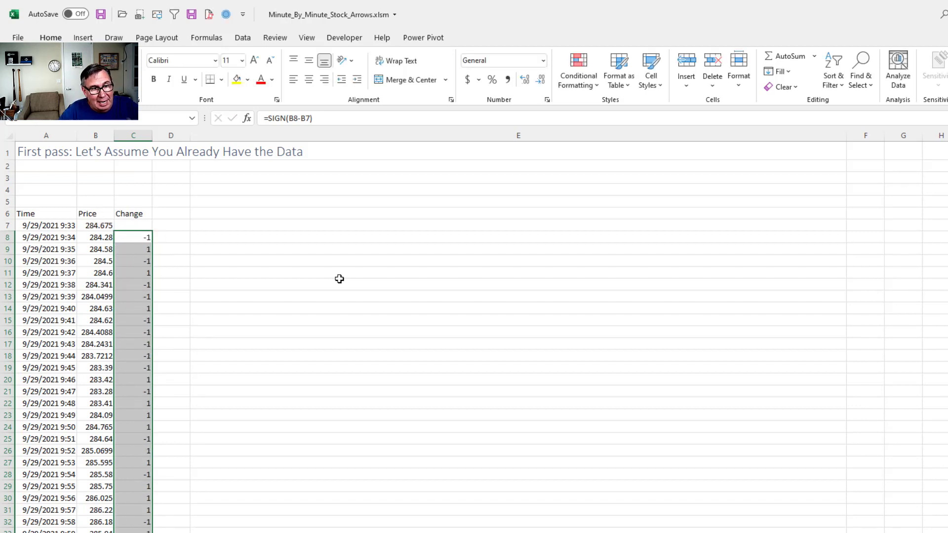
# - Apply the Directional 3 Triangles icon set to the Change values
pyautogui.click(584, 88)
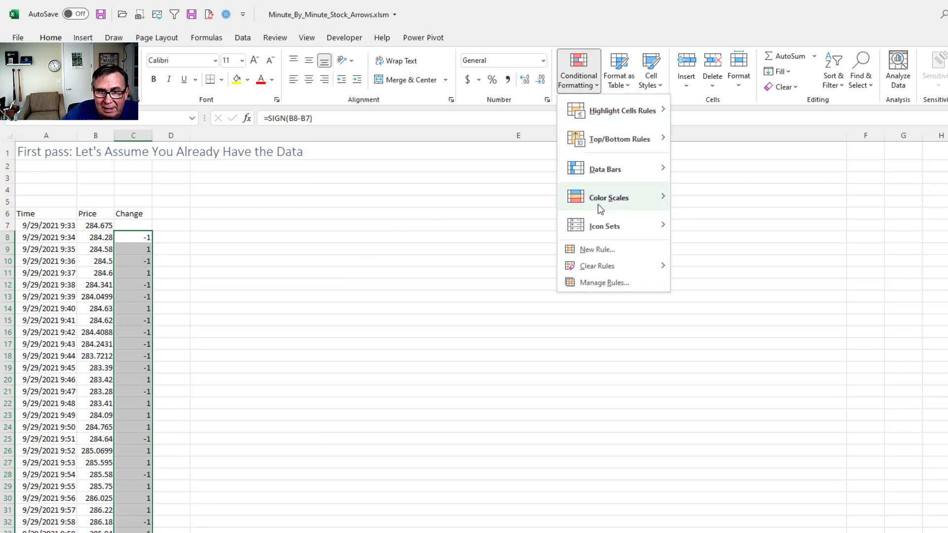
pyautogui.moveTo(602, 227)
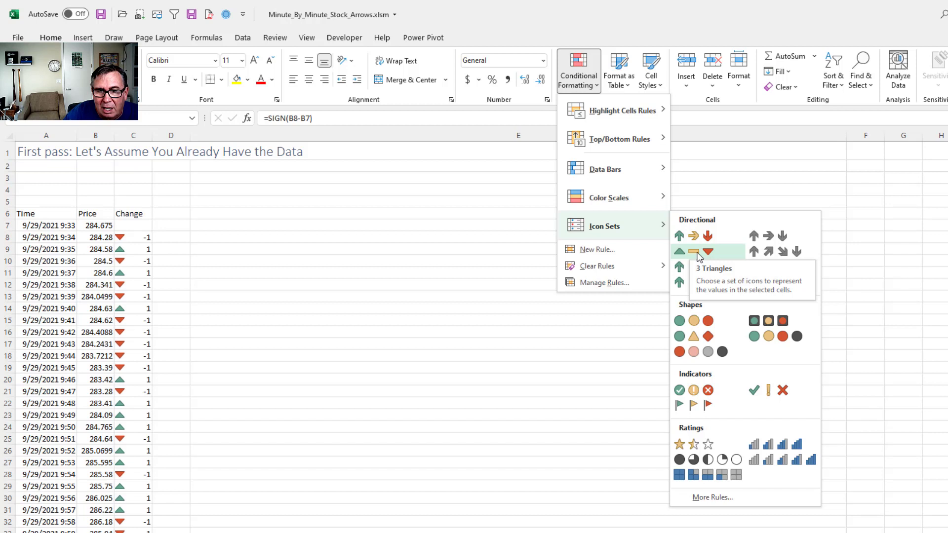
pyautogui.click(697, 253)
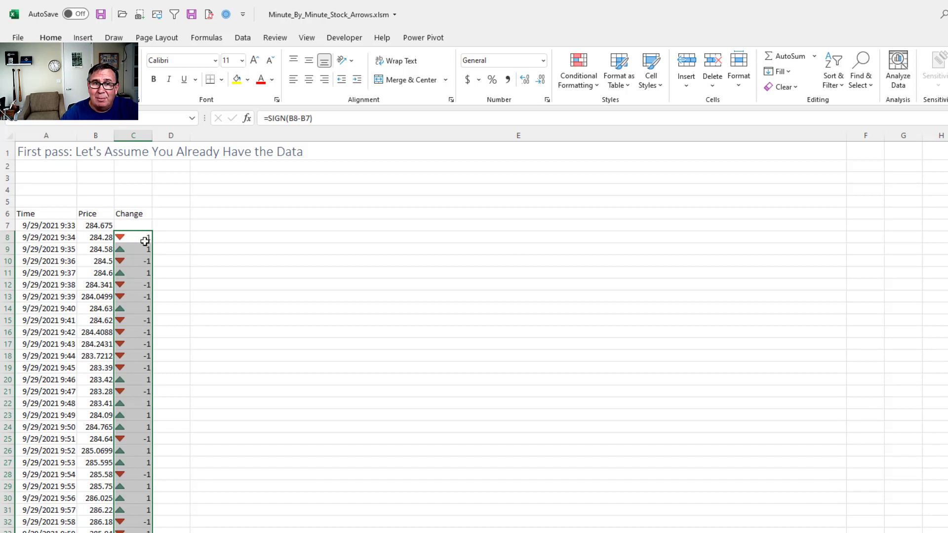
# - Edit the triangle icon rule so both thresholds are measured as Number
pyautogui.click(579, 77)
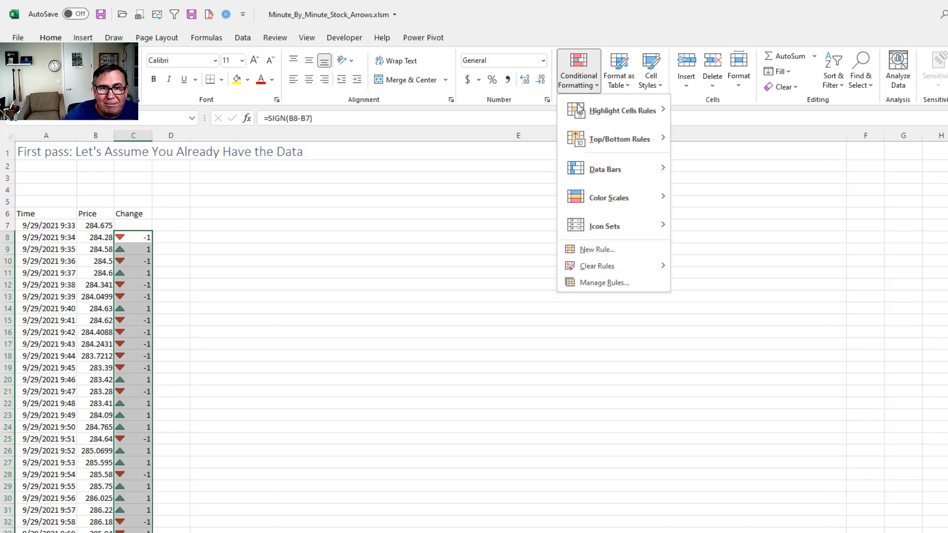
pyautogui.click(597, 281)
pyautogui.click(566, 260)
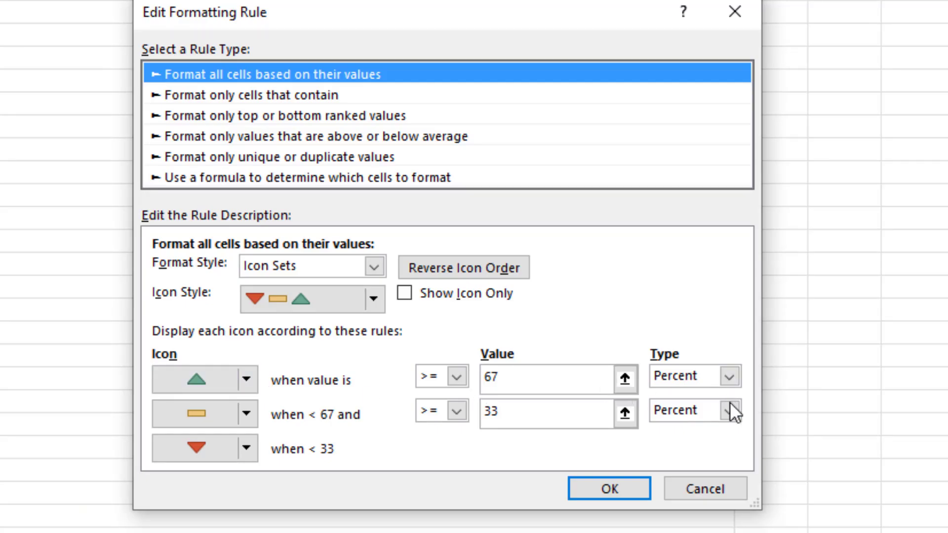
pyautogui.click(730, 376)
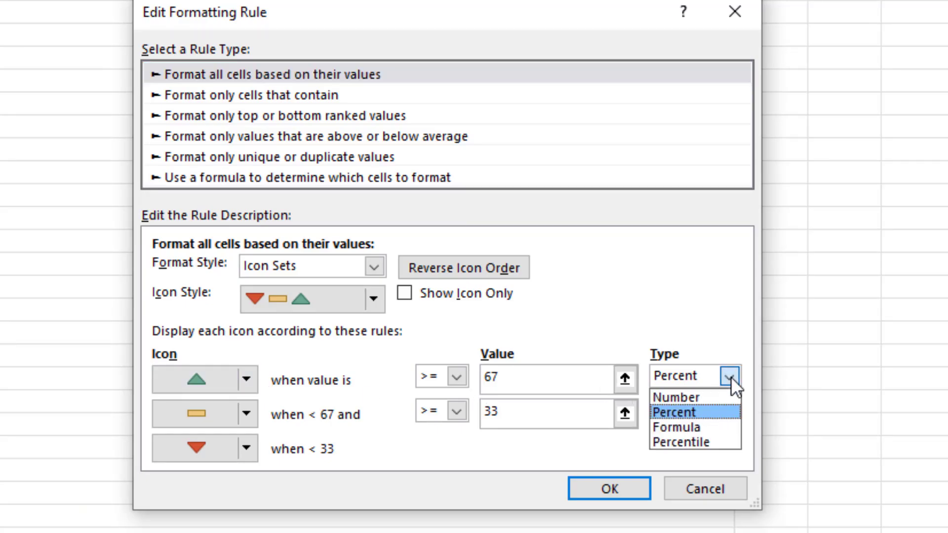
pyautogui.click(700, 402)
pyautogui.click(735, 411)
pyautogui.click(681, 429)
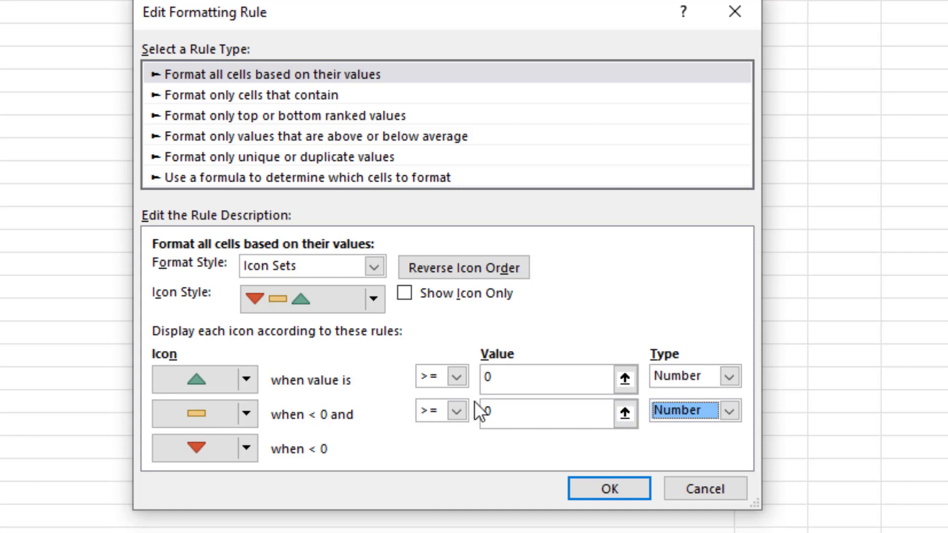
# - Show up triangles for values > 0, no icon for the middle band, and icons only
pyautogui.click(458, 377)
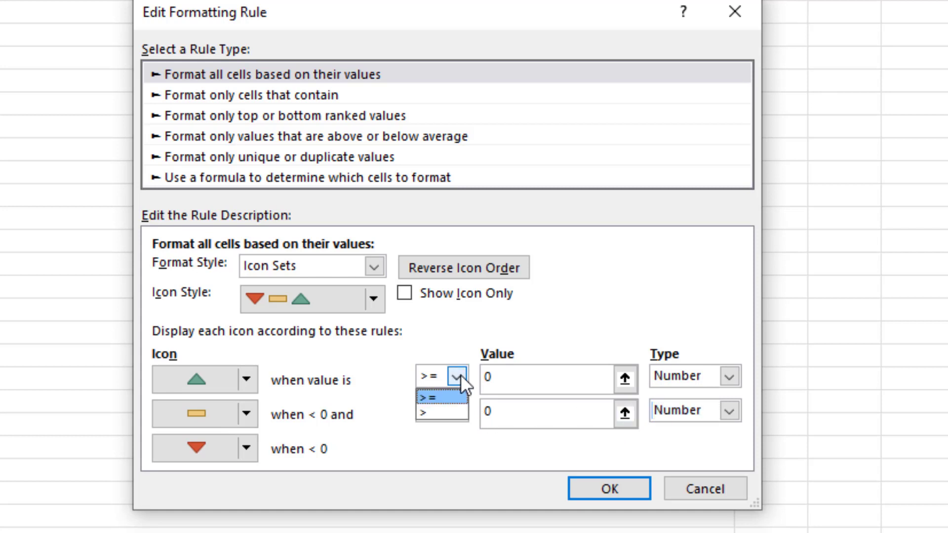
pyautogui.click(436, 410)
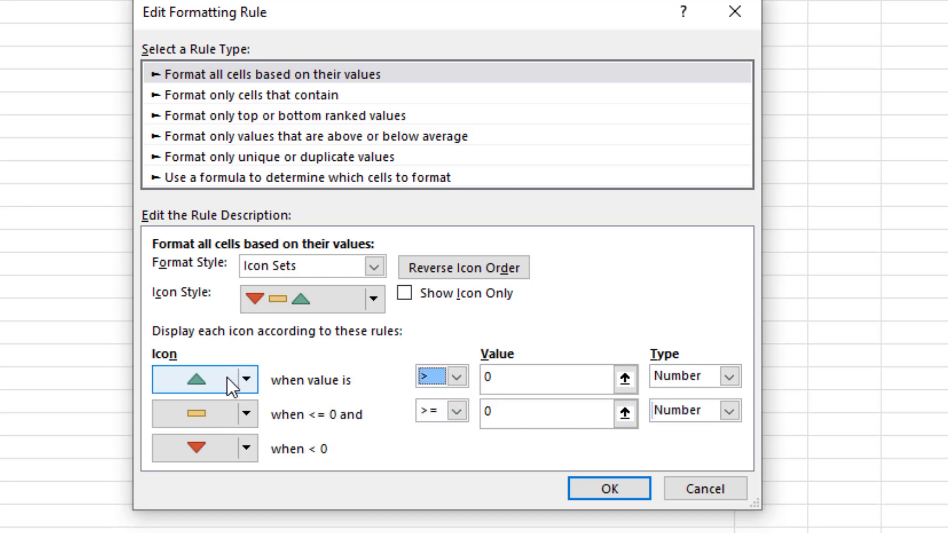
pyautogui.click(248, 410)
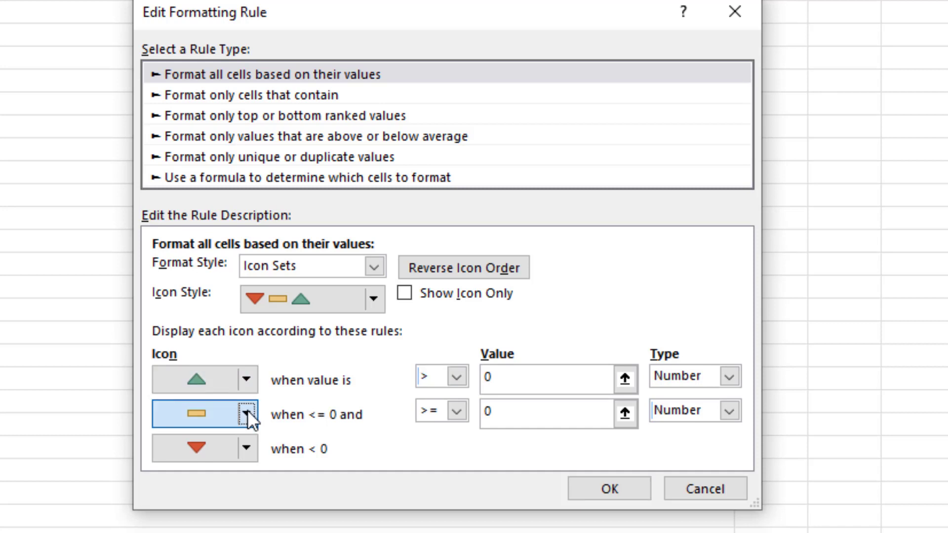
pyautogui.click(255, 446)
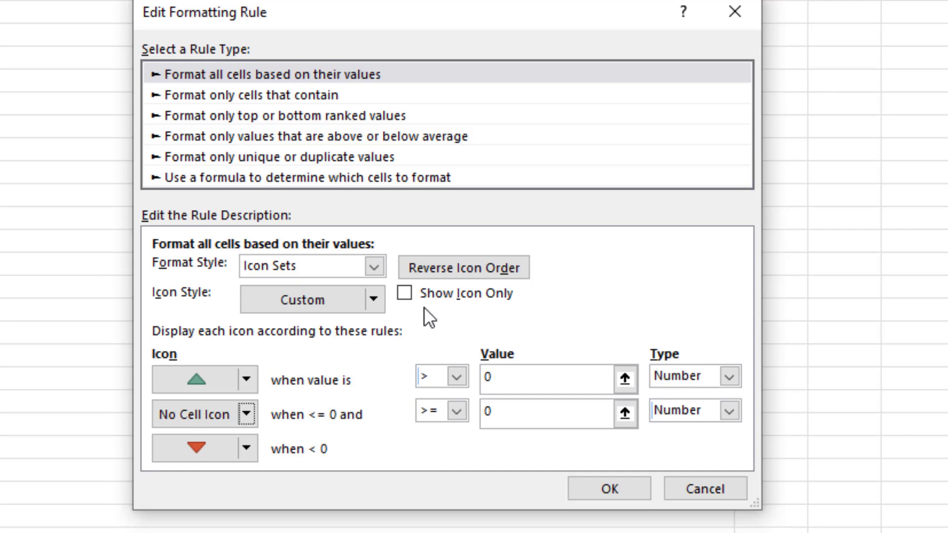
pyautogui.click(404, 293)
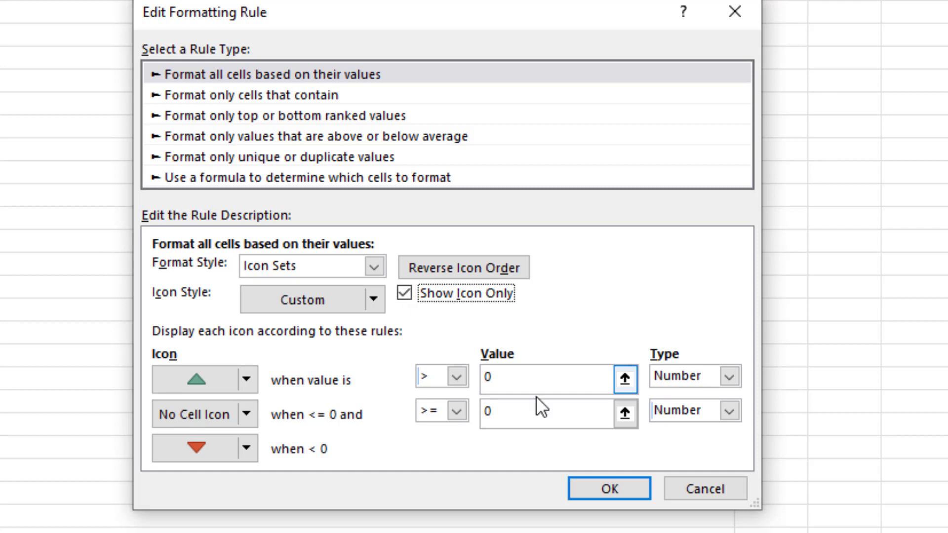
pyautogui.click(612, 490)
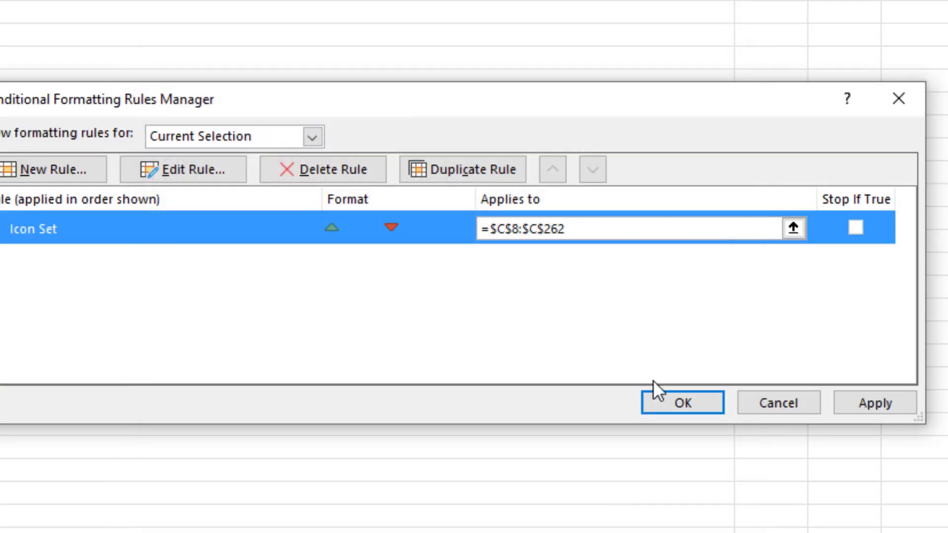
pyautogui.click(662, 397)
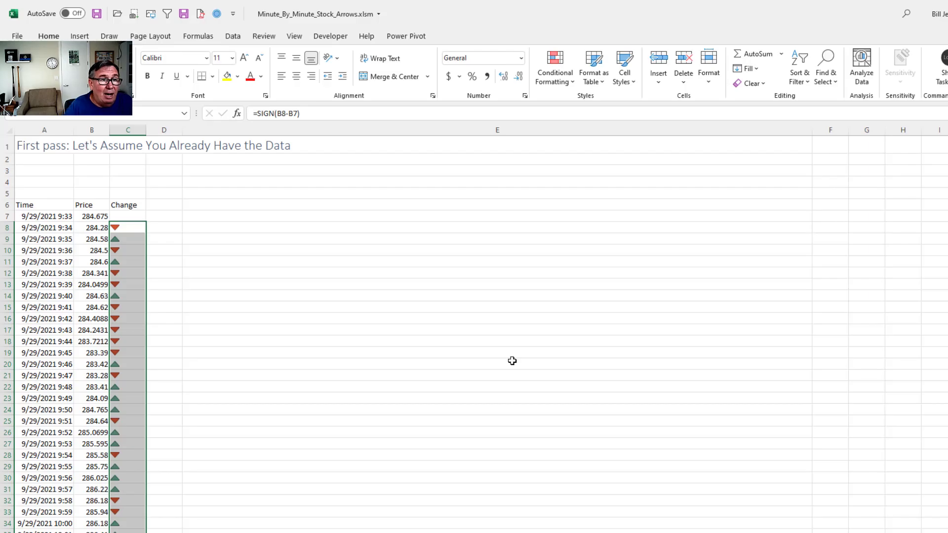
pyautogui.press('Down')
pyautogui.press('Down')
pyautogui.press('Down')
pyautogui.press('Down')
pyautogui.press('Down')
pyautogui.press('Down')
pyautogui.press('Down')
pyautogui.press('Down')
pyautogui.press('Down')
pyautogui.press('Down')
pyautogui.press('Down')
pyautogui.press('Down')
pyautogui.press('Down')
pyautogui.press('Down')
pyautogui.press('Down')
pyautogui.press('Down')
pyautogui.press('Down')
pyautogui.press('Down')
pyautogui.press('Down')
pyautogui.press('Down')
pyautogui.press('Down')
pyautogui.press('Down')
pyautogui.press('Down')
pyautogui.press('Down')
pyautogui.press('Down')
pyautogui.press('Down')
pyautogui.press('Down')
pyautogui.press('Down')
pyautogui.press('Down')
pyautogui.press('Down')
pyautogui.press('Down')
pyautogui.press('Down')
pyautogui.press('Down')
pyautogui.press('Down')
pyautogui.press('Down')
pyautogui.press('Down')
pyautogui.press('Down')
pyautogui.press('Down')
pyautogui.press('Down')
pyautogui.press('Down')
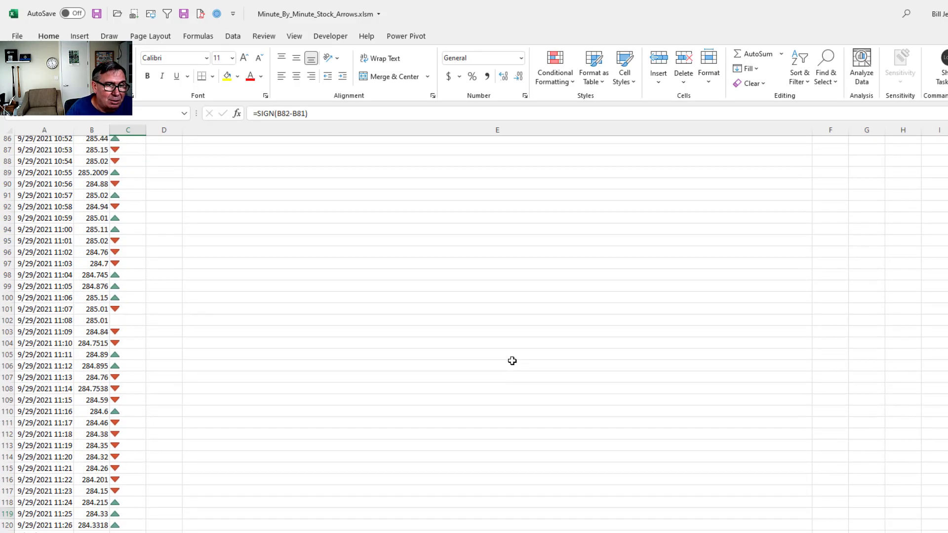
pyautogui.press('Down')
pyautogui.press('Down')
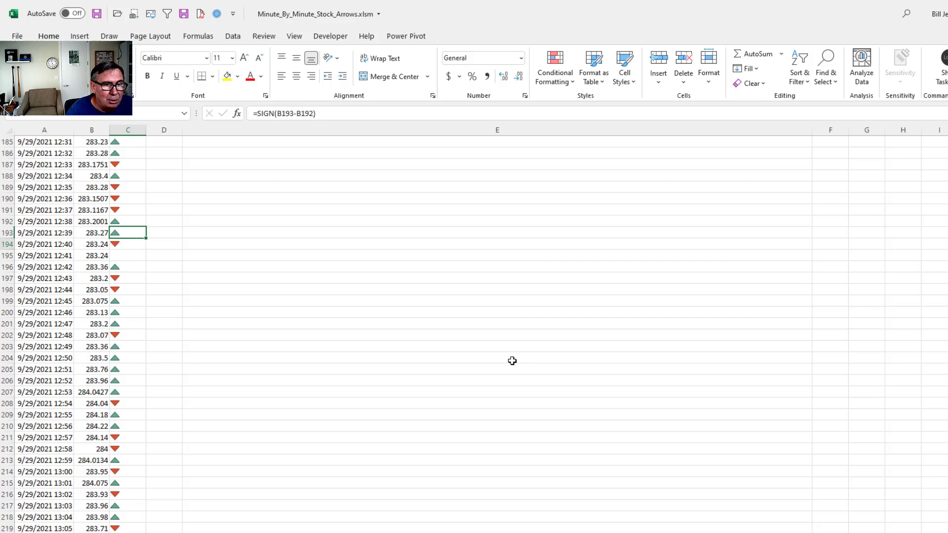
pyautogui.press('Left')
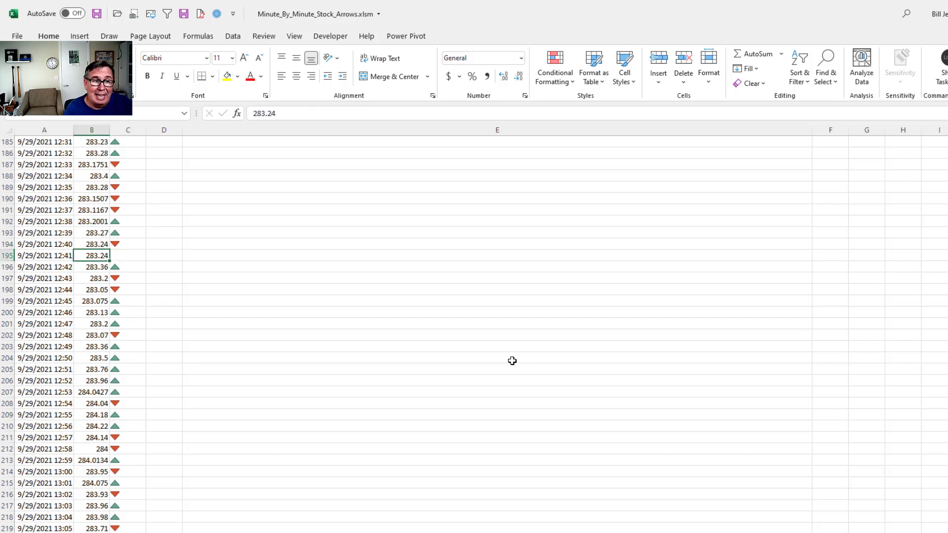
pyautogui.press('Down')
pyautogui.press('Down')
pyautogui.press('Down')
pyautogui.press('Down')
pyautogui.press('Down')
pyautogui.press('Down')
pyautogui.press('Down')
pyautogui.press('Down')
pyautogui.press('Down')
pyautogui.press('Down')
pyautogui.press('Down')
pyautogui.press('Down')
pyautogui.press('Down')
pyautogui.press('Down')
pyautogui.press('Down')
pyautogui.press('Down')
pyautogui.press('Down')
pyautogui.press('Down')
pyautogui.press('Down')
pyautogui.press('Down')
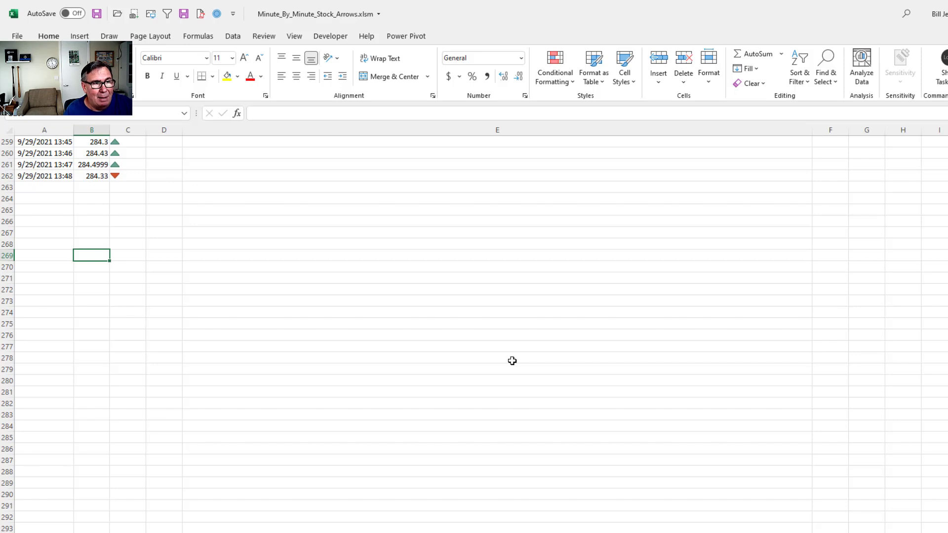
pyautogui.press('Up')
pyautogui.press('Up')
pyautogui.press('Up')
pyautogui.press('Up')
pyautogui.press('Up')
pyautogui.press('Up')
pyautogui.press('Up')
pyautogui.press('Up')
pyautogui.press('Up')
pyautogui.press('Down')
pyautogui.press('Down')
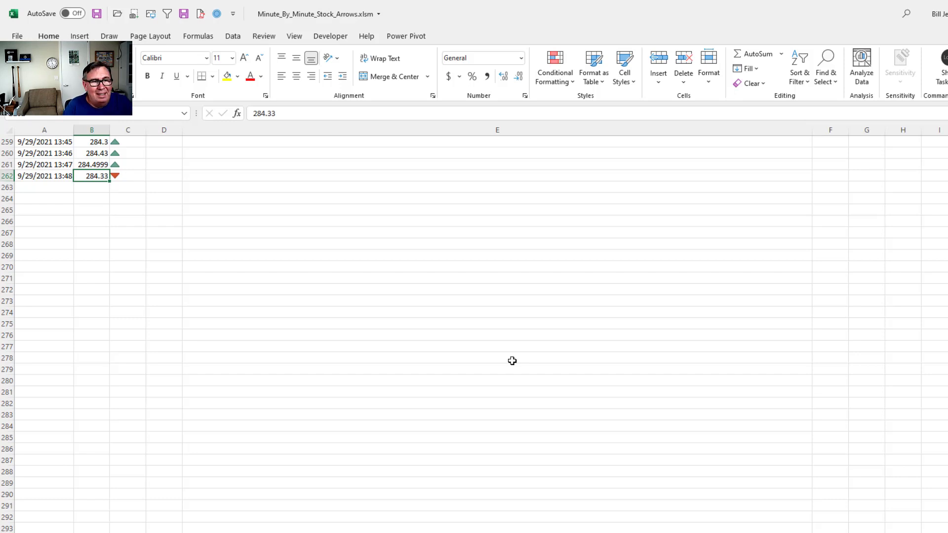
pyautogui.hotkey('ctrl', 'Up')
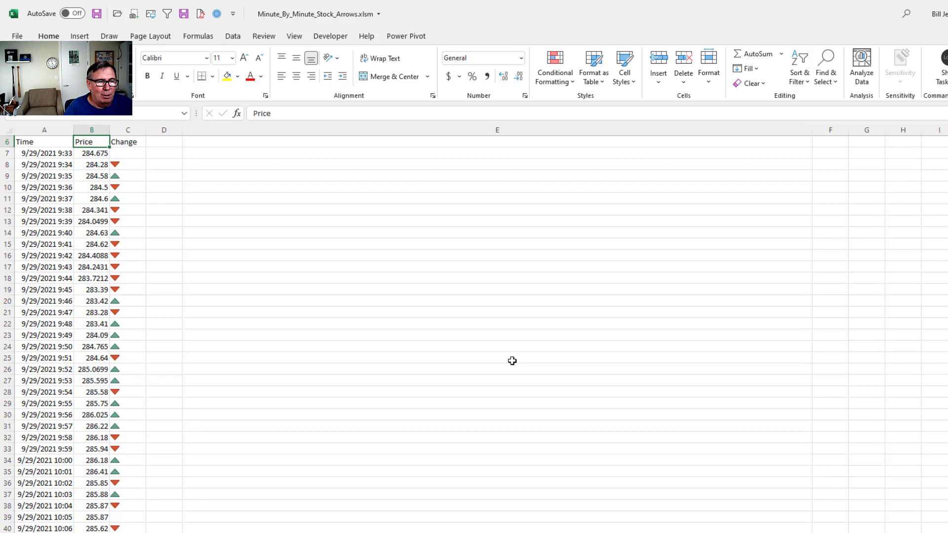
pyautogui.hotkey('ctrl', 'Up')
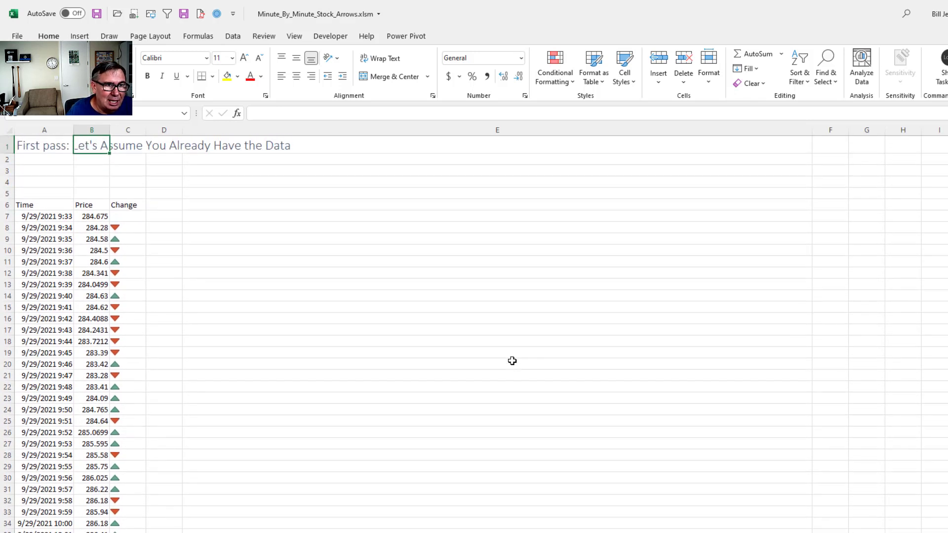
pyautogui.press('Left')
pyautogui.press('Down')
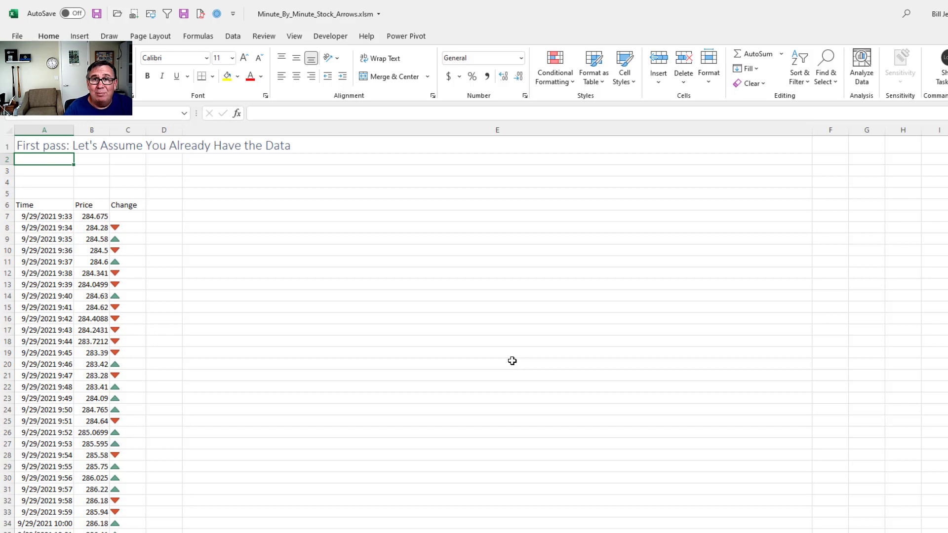
# - In a new workbook, enter MSFT in A1 as the Microsoft Corporation (XNAS:MSFT) stock type
pyautogui.hotkey('ctrl', 'n')
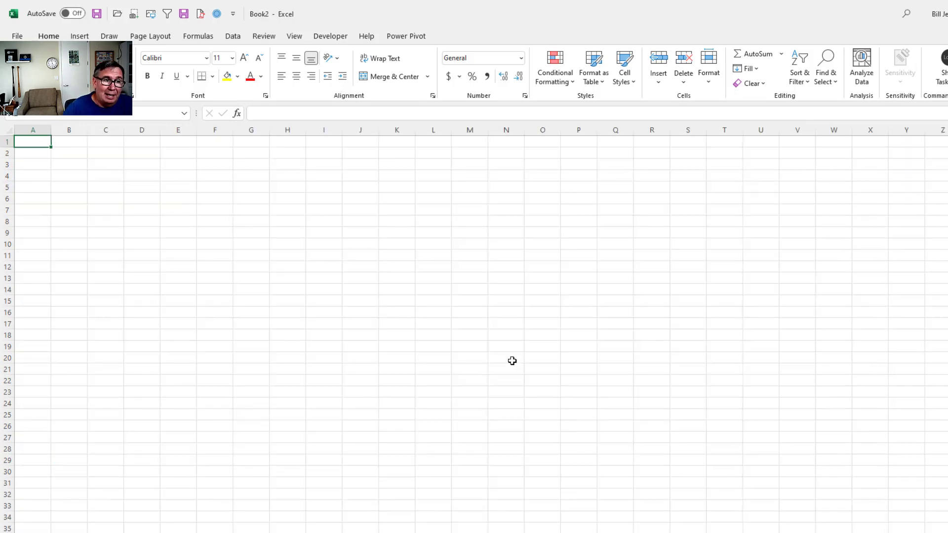
pyautogui.keyDown('ctrl'); pyautogui.scroll(10, 433, 337); pyautogui.keyUp('ctrl')
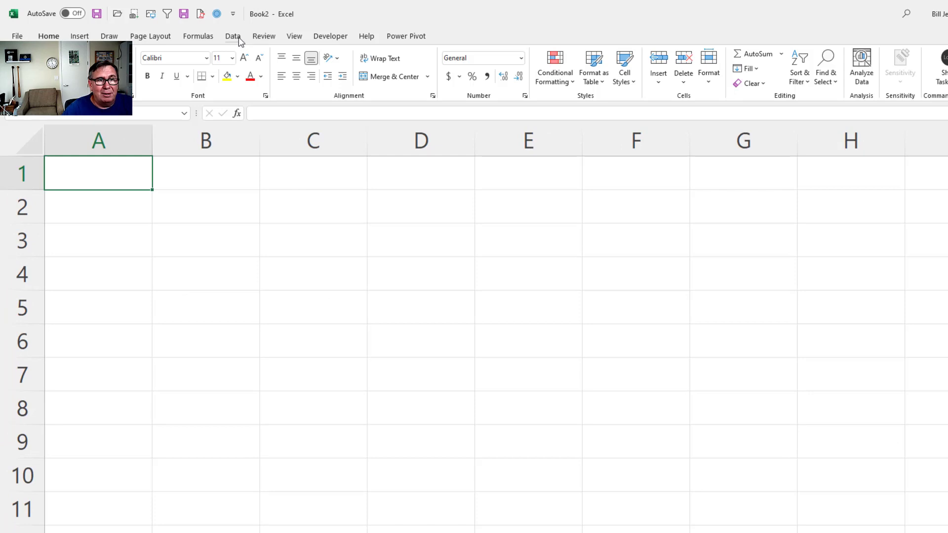
pyautogui.write('MSFT')
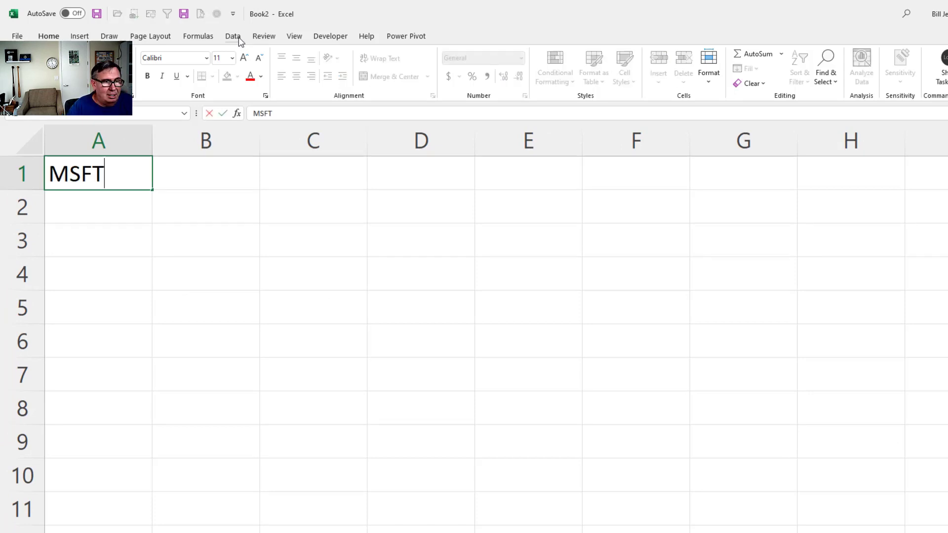
pyautogui.press('Return')
pyautogui.press('Up')
pyautogui.click(234, 36)
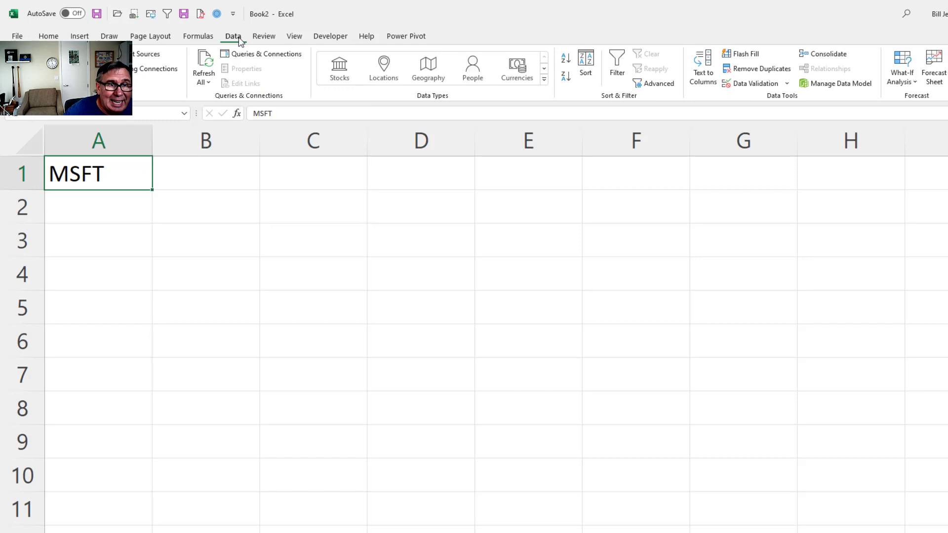
pyautogui.click(339, 69)
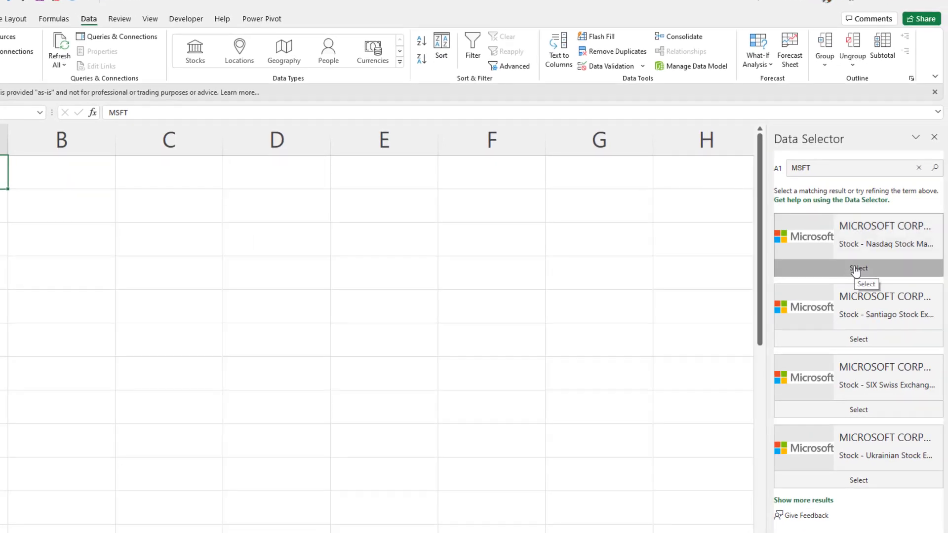
pyautogui.click(857, 269)
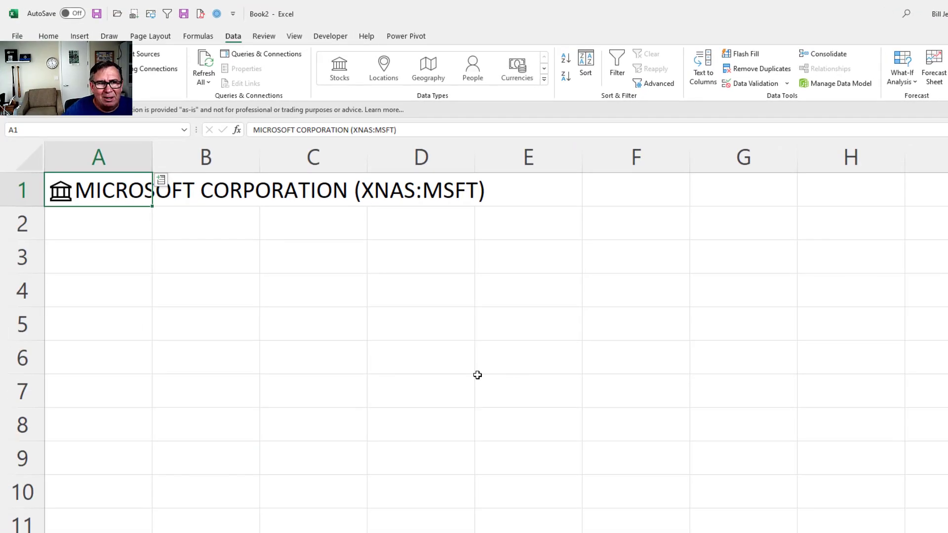
# - Enter =A1.Price in B1 to show Microsoft's price of 284.7072
pyautogui.press('Right')
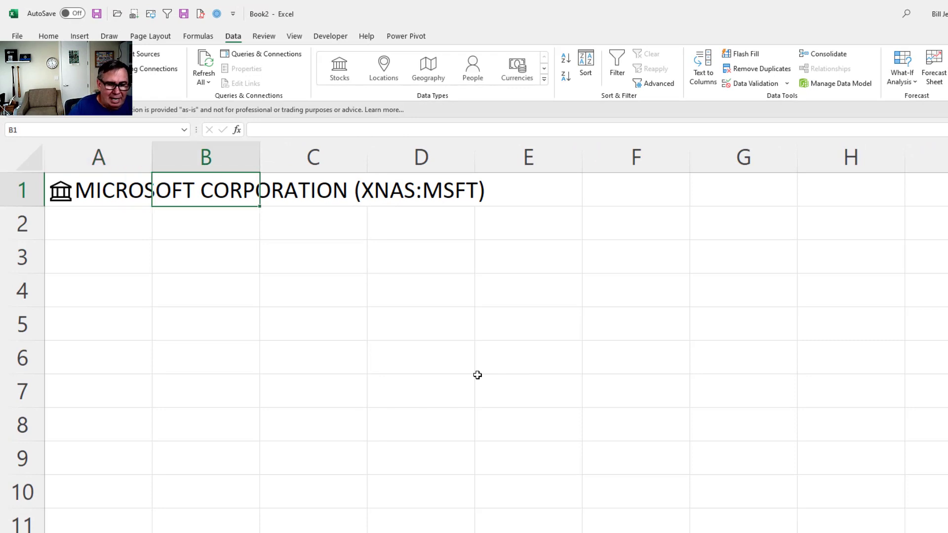
pyautogui.write('=')
pyautogui.press('Left')
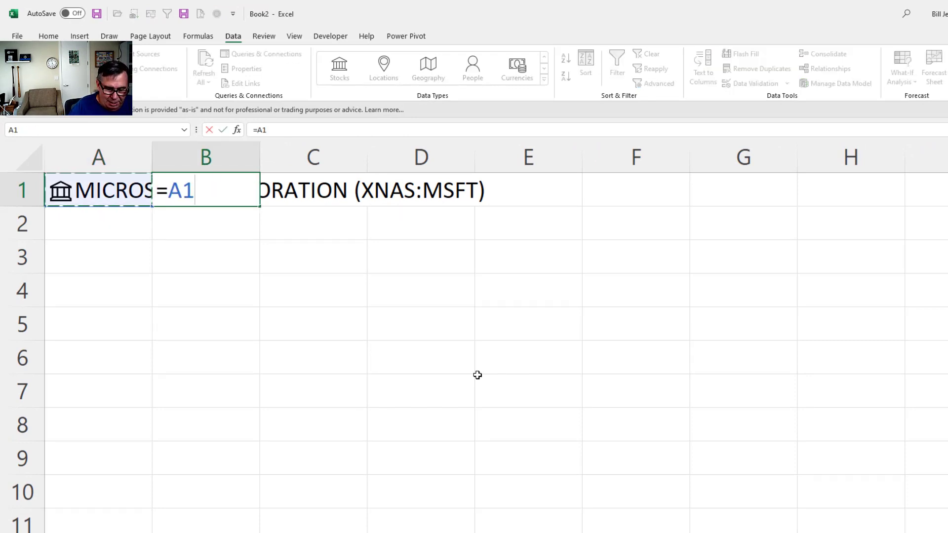
pyautogui.write('.Priv')
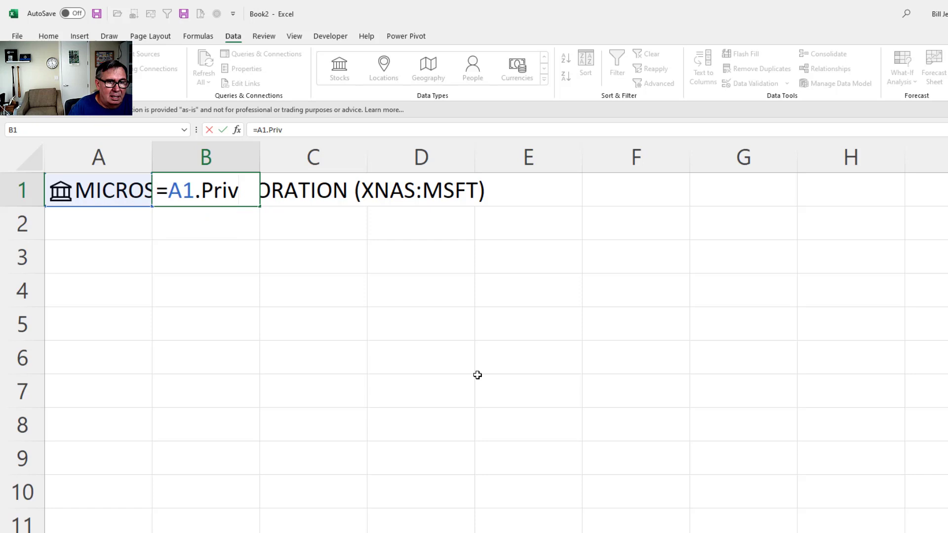
pyautogui.press('BackSpace')
pyautogui.write('ce')
pyautogui.press('Return')
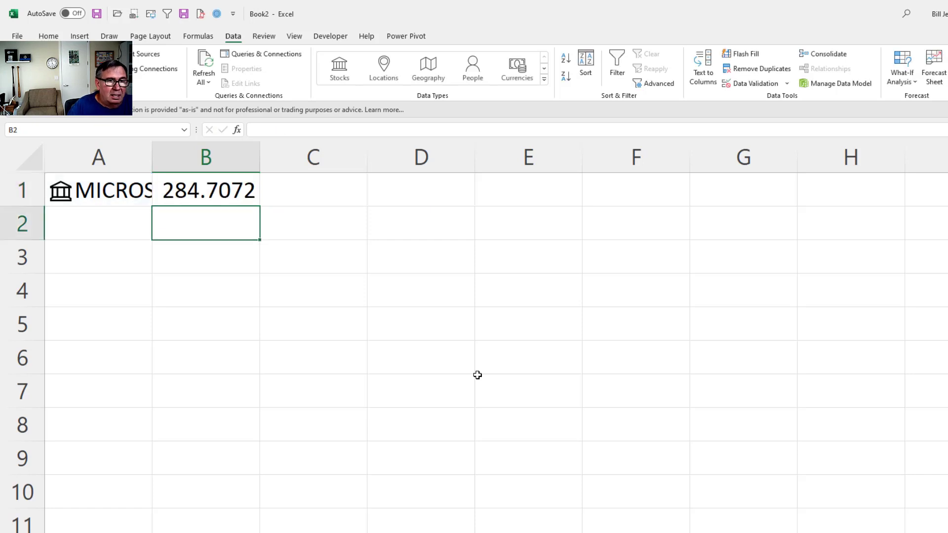
pyautogui.click(229, 190)
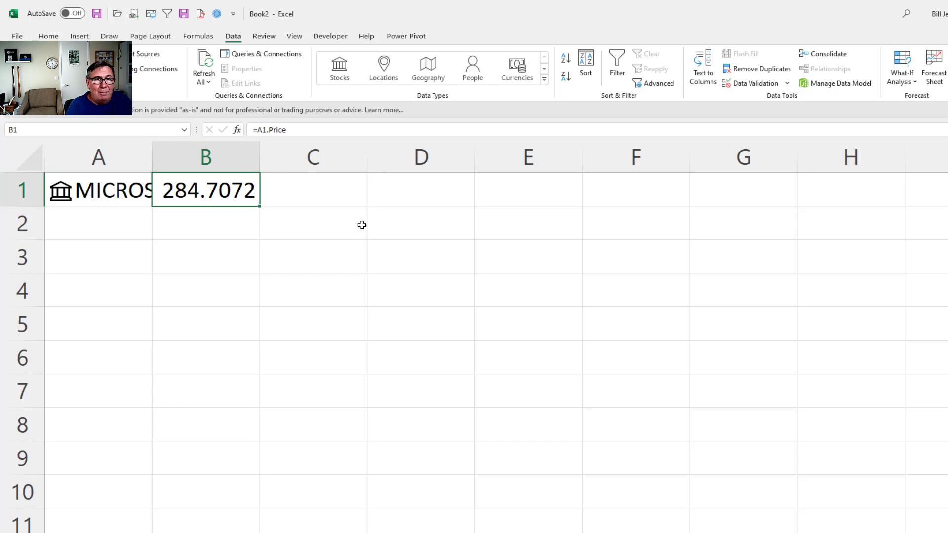
# - Open A1's Data Type Refresh Settings and expand the Stocks frequency choices
pyautogui.rightClick(59, 195)
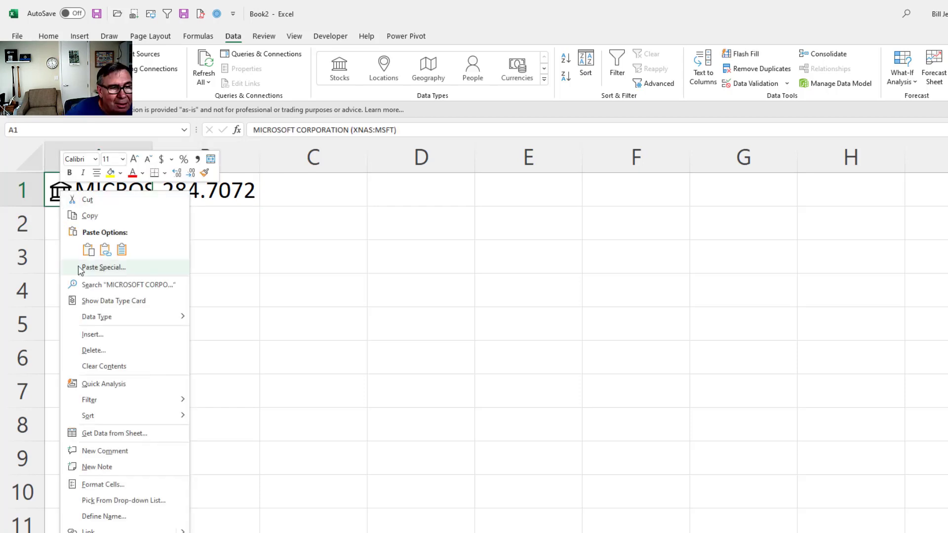
pyautogui.moveTo(91, 320)
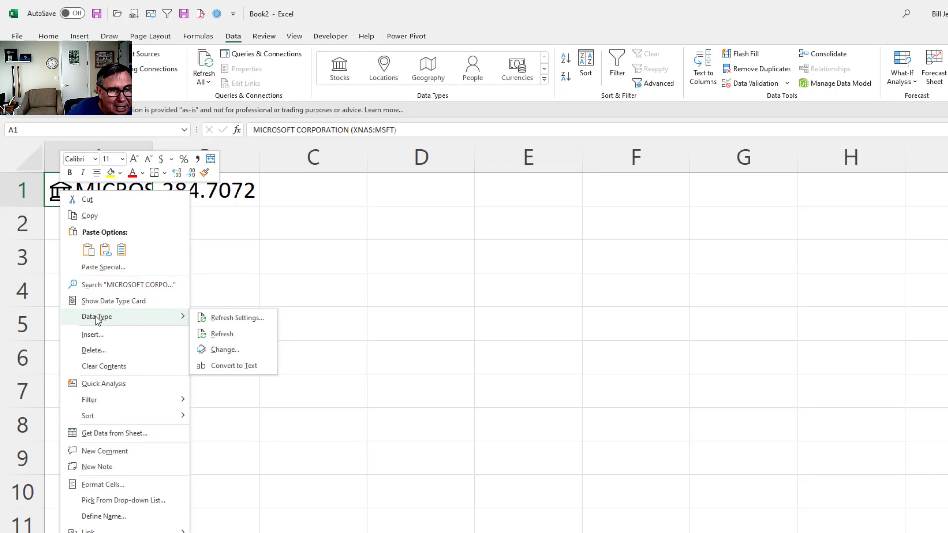
pyautogui.click(234, 324)
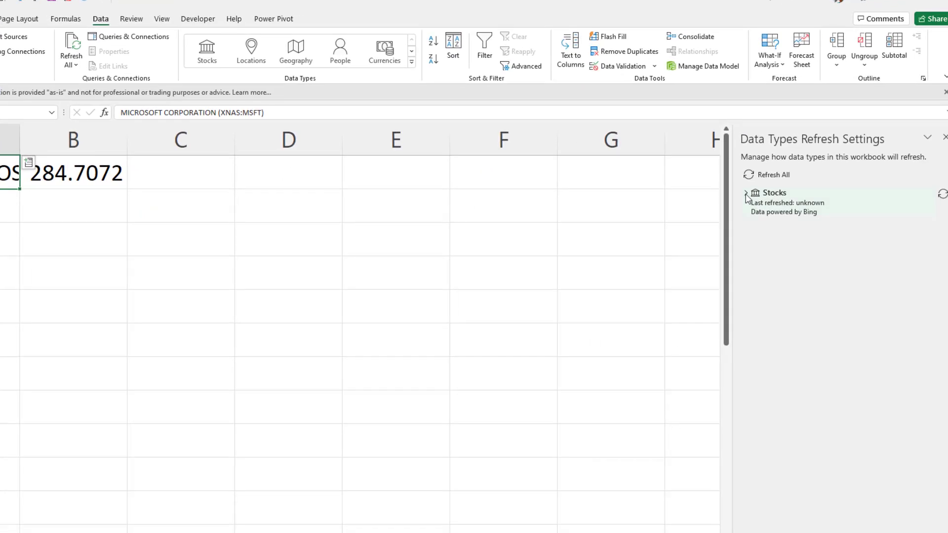
pyautogui.click(746, 193)
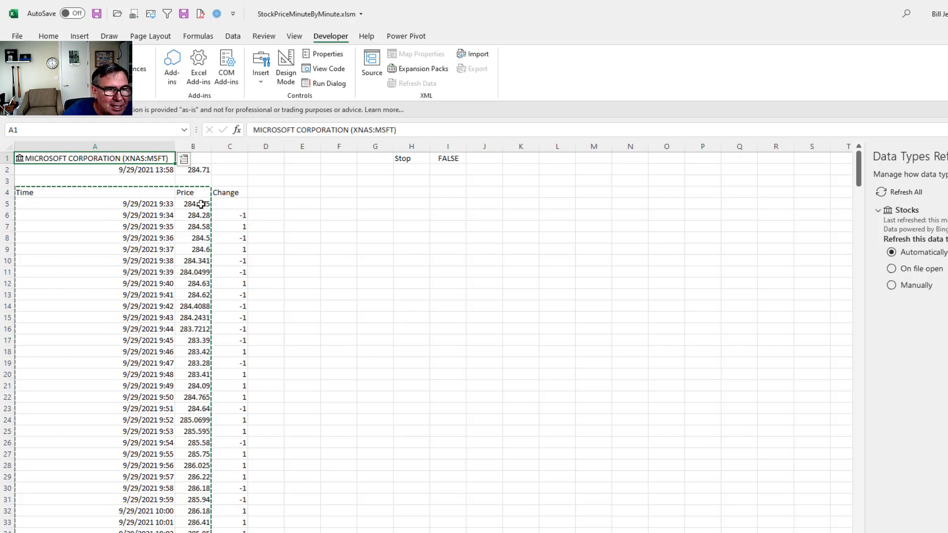
# - Browse the price log to its last entry, then check the =A1.Price formula in B2 and timestamp in A2
pyautogui.press('Escape')
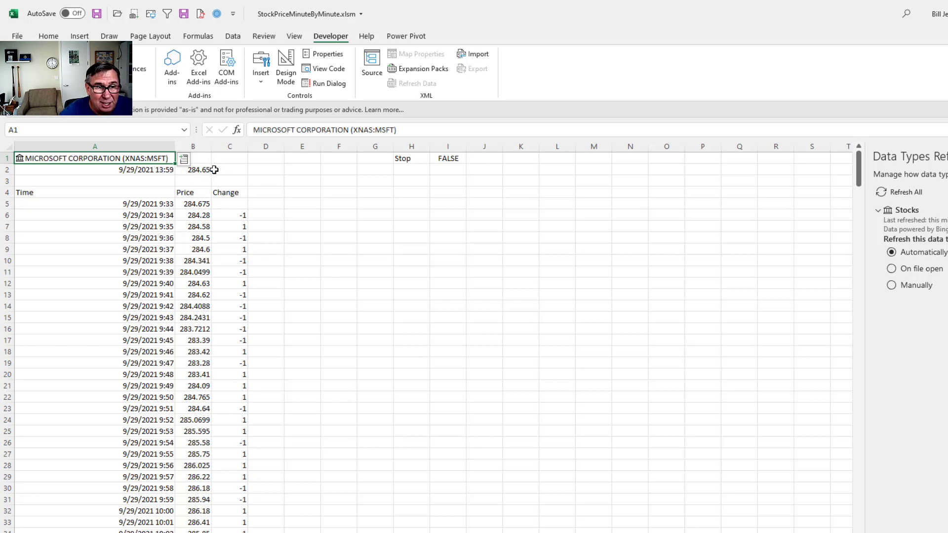
pyautogui.click(195, 204)
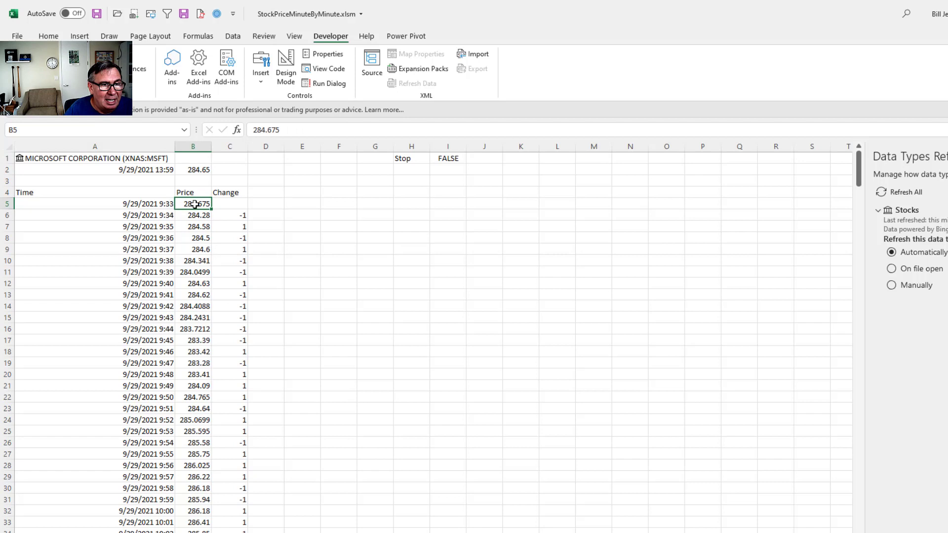
pyautogui.hotkey('ctrl', 'Down')
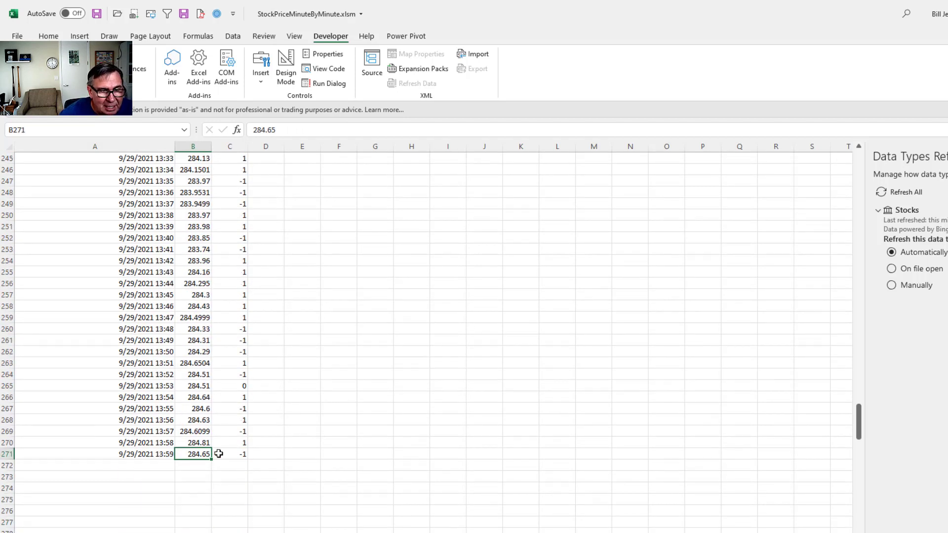
pyautogui.hotkey('ctrl', 'Up')
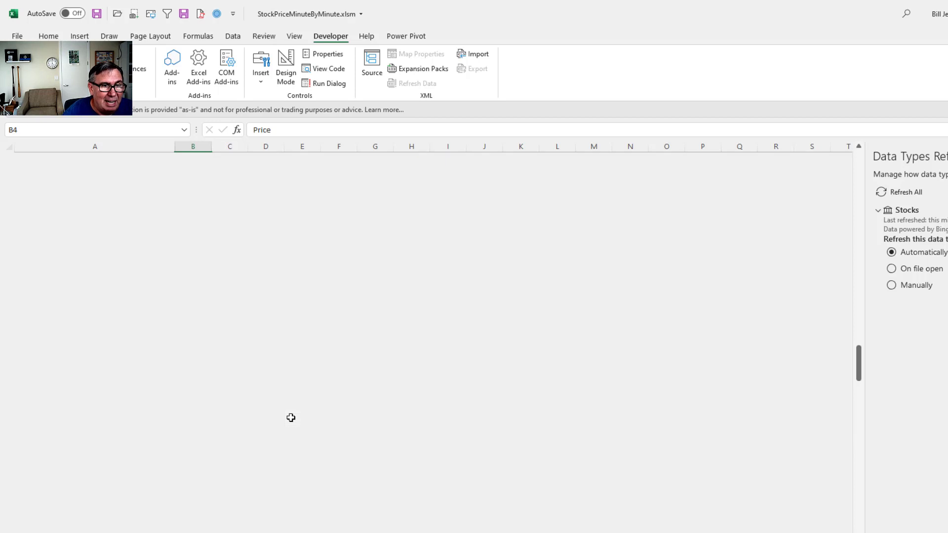
pyautogui.hotkey('ctrl', 'Up')
pyautogui.hotkey('ctrl', 'Up')
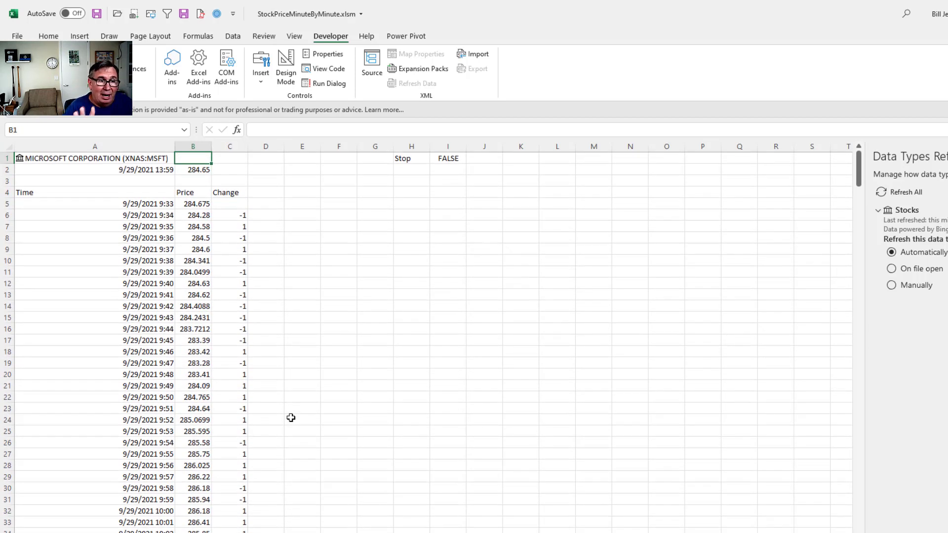
pyautogui.press('Left')
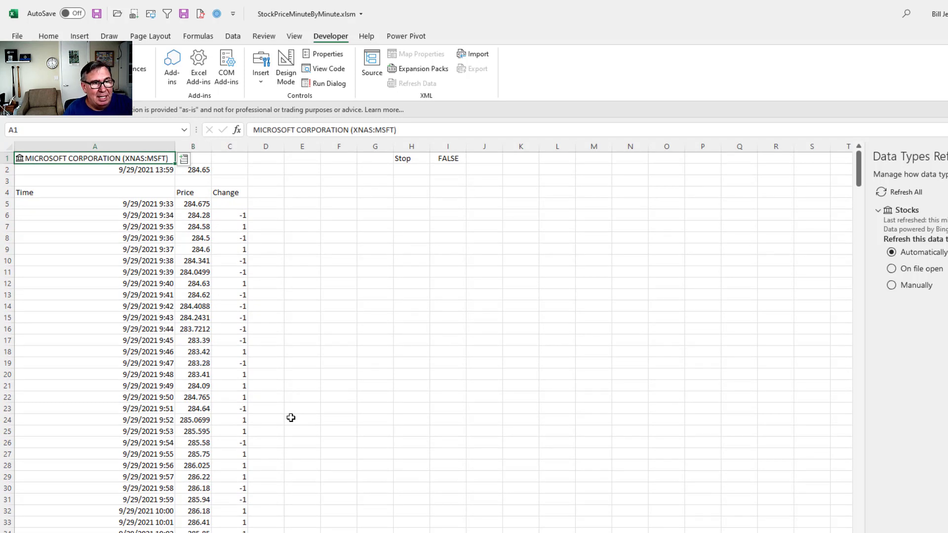
pyautogui.press('Down')
pyautogui.press('Right')
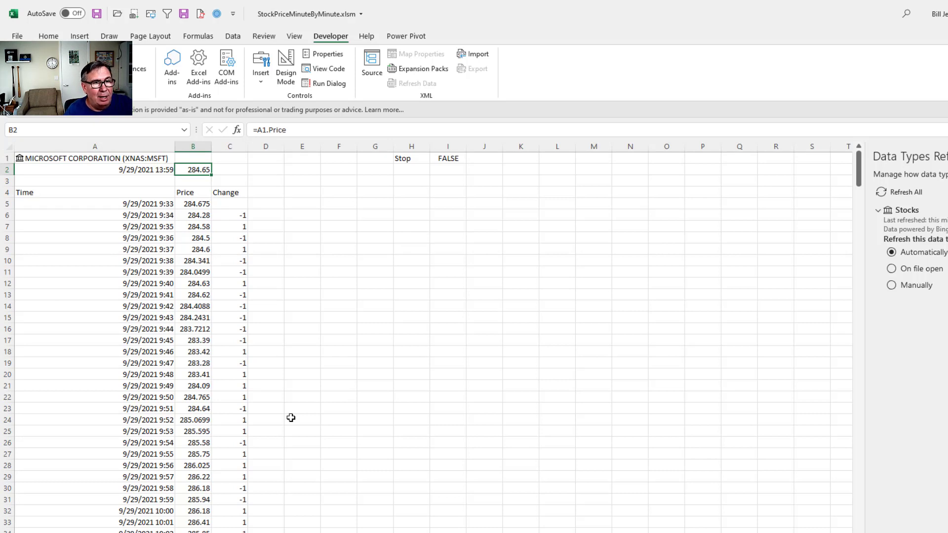
pyautogui.press('Left')
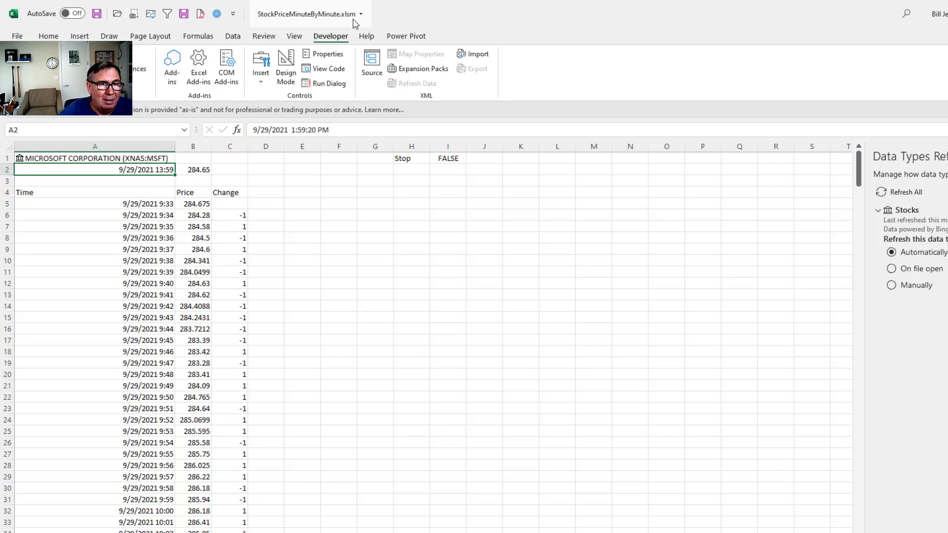
pyautogui.rightClick(296, 40)
pyautogui.click(318, 63)
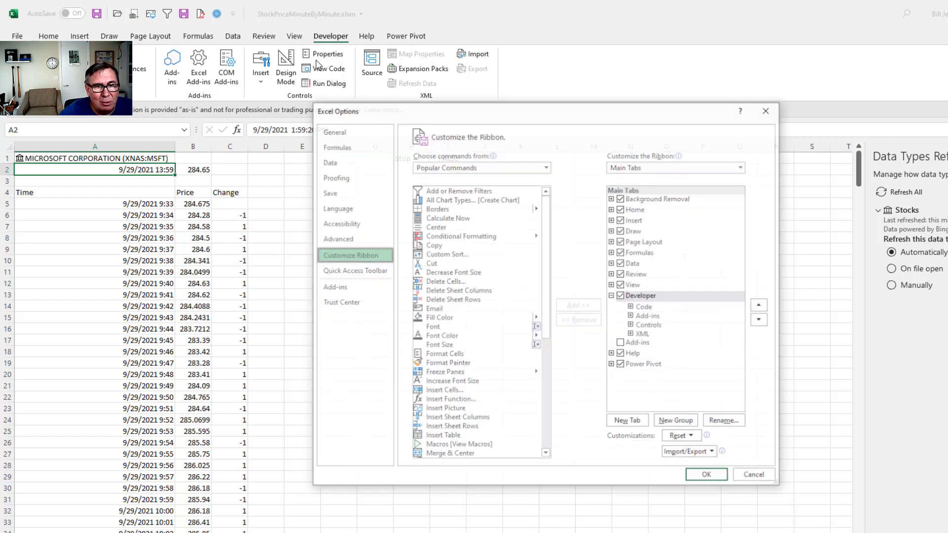
pyautogui.click(746, 475)
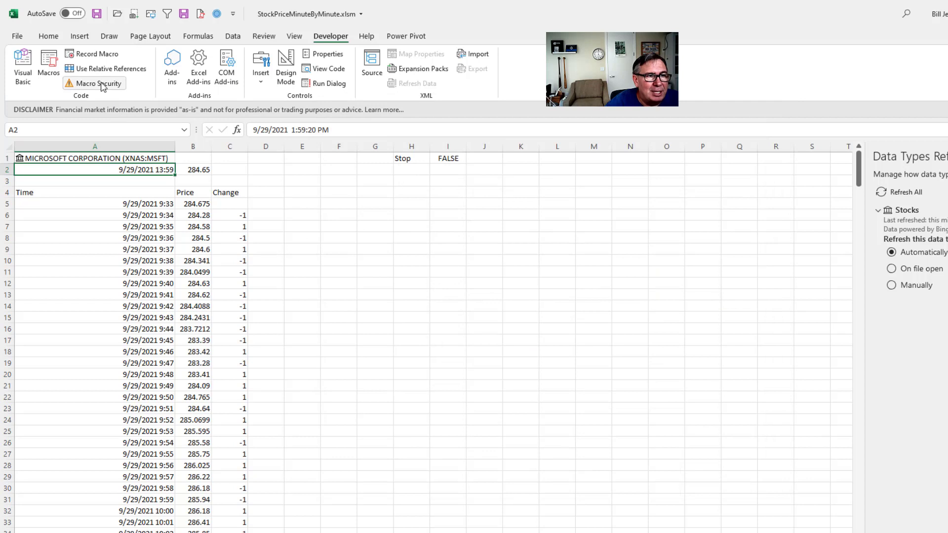
pyautogui.click(102, 83)
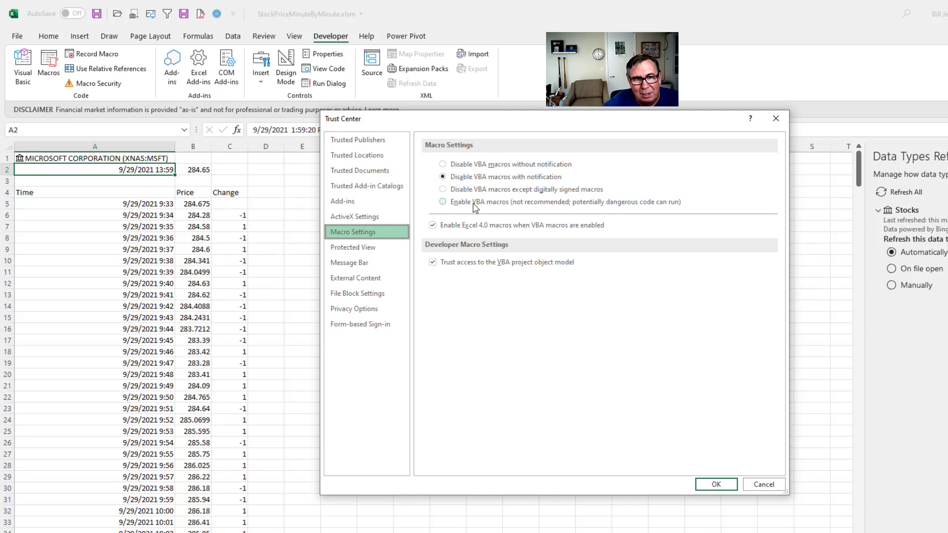
pyautogui.click(763, 485)
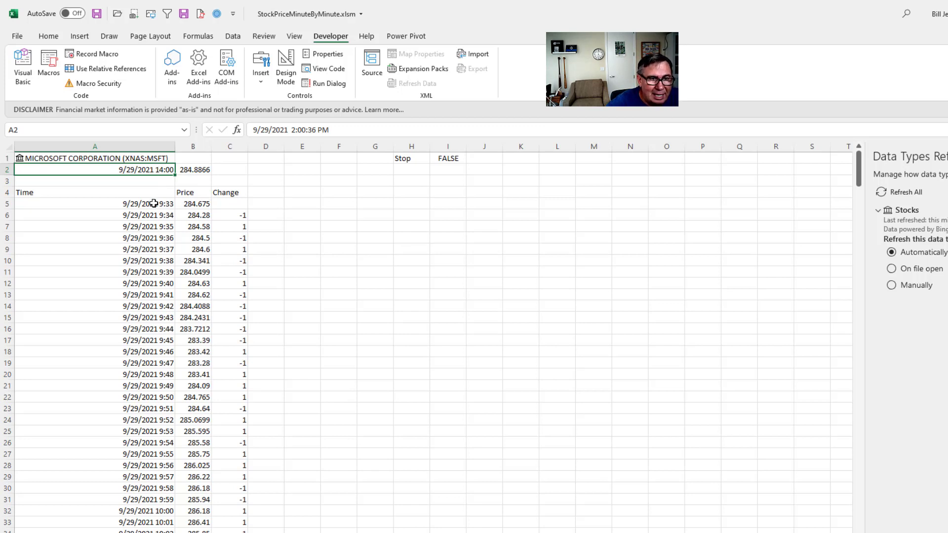
# - Check the =SIGN(B6-B5) formula in C6, then open the VBA editor with Alt+F11
pyautogui.click(239, 217)
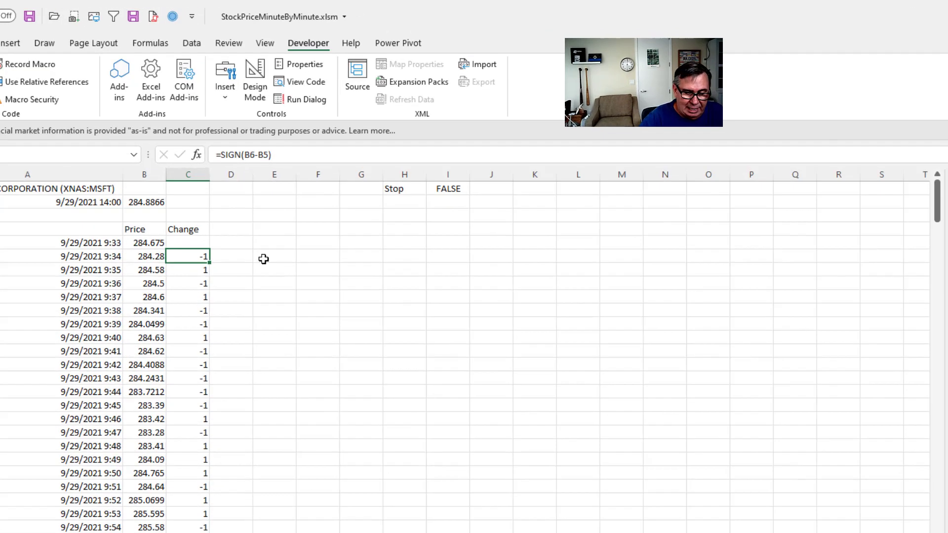
pyautogui.hotkey('alt', 'F11')
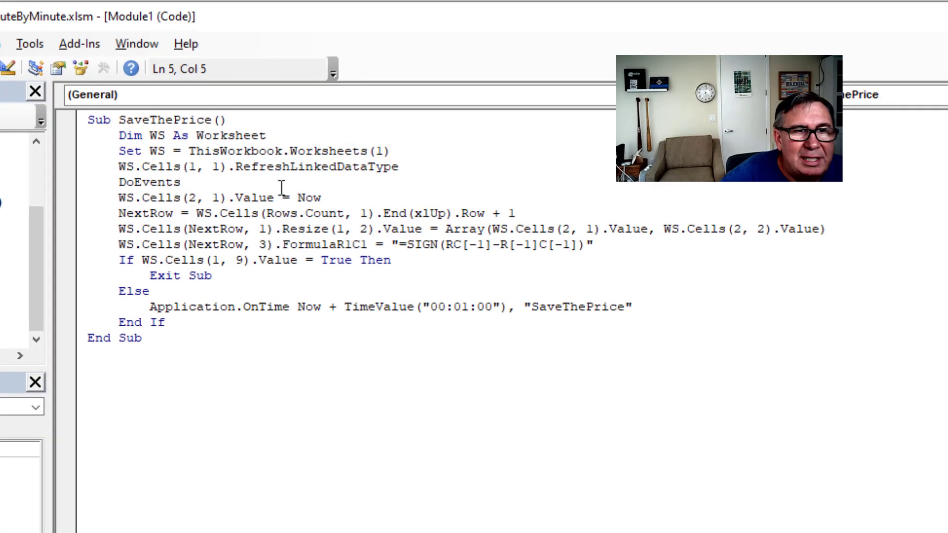
pyautogui.click(280, 132)
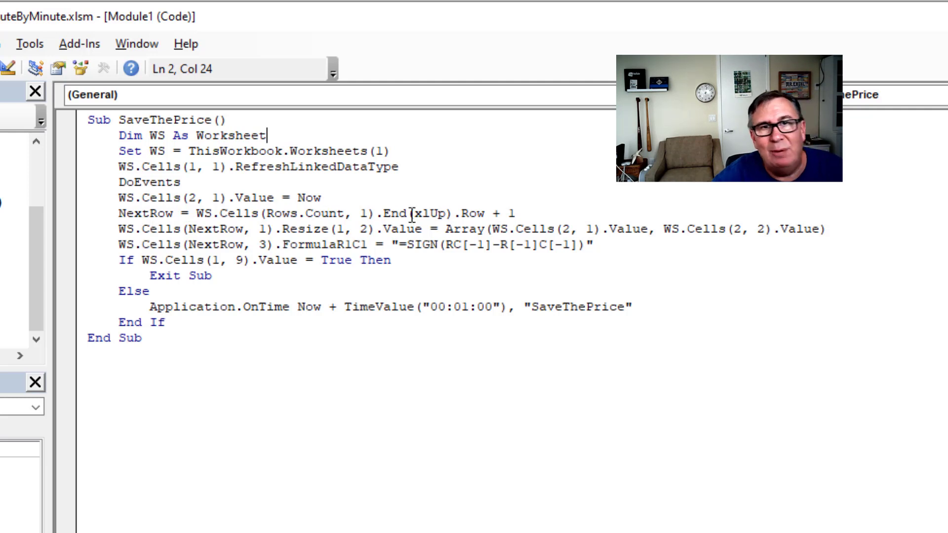
# - Highlight xlUp in the NextRow line, then return to the Excel worksheet
pyautogui.moveTo(414, 214); pyautogui.dragTo(446, 213)
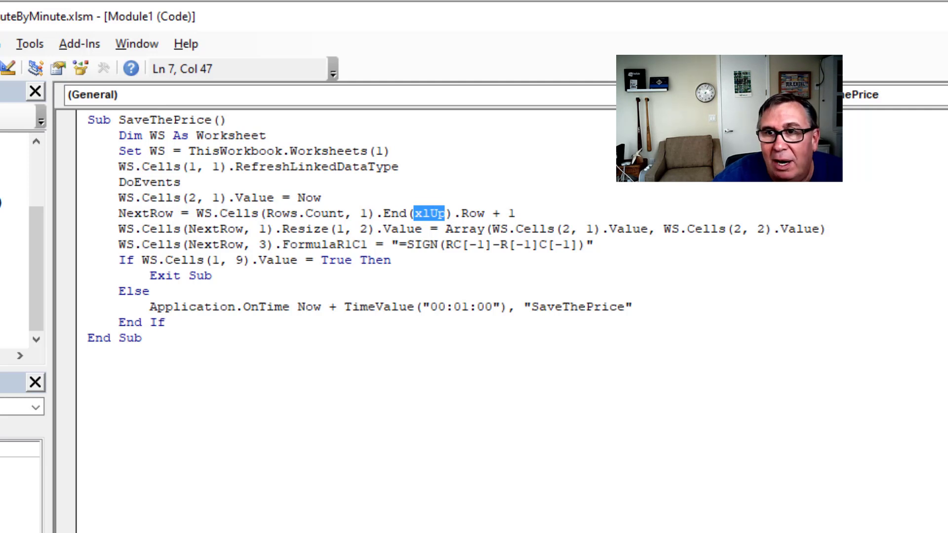
pyautogui.hotkey('alt', 'F11')
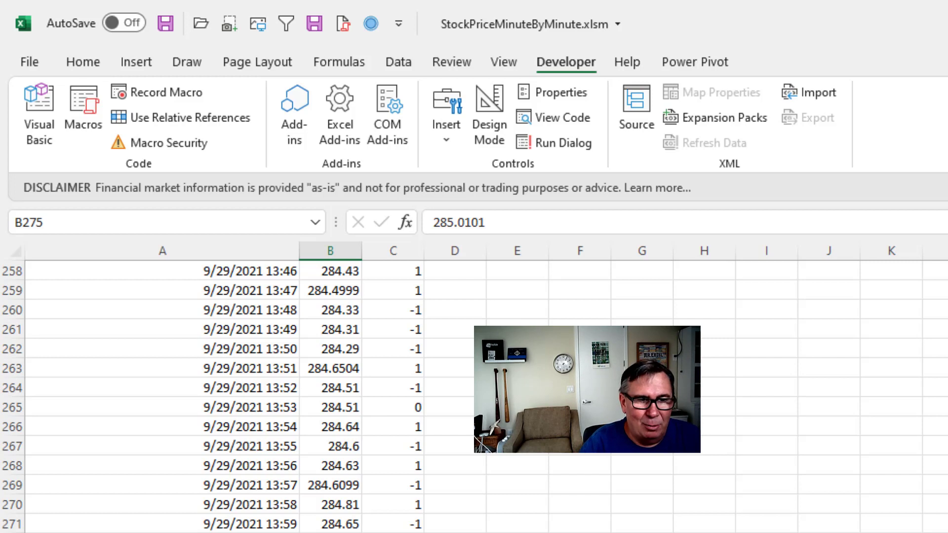
# - Jump back to the top of the MSFT price log
pyautogui.hotkey('ctrl', 'Up')
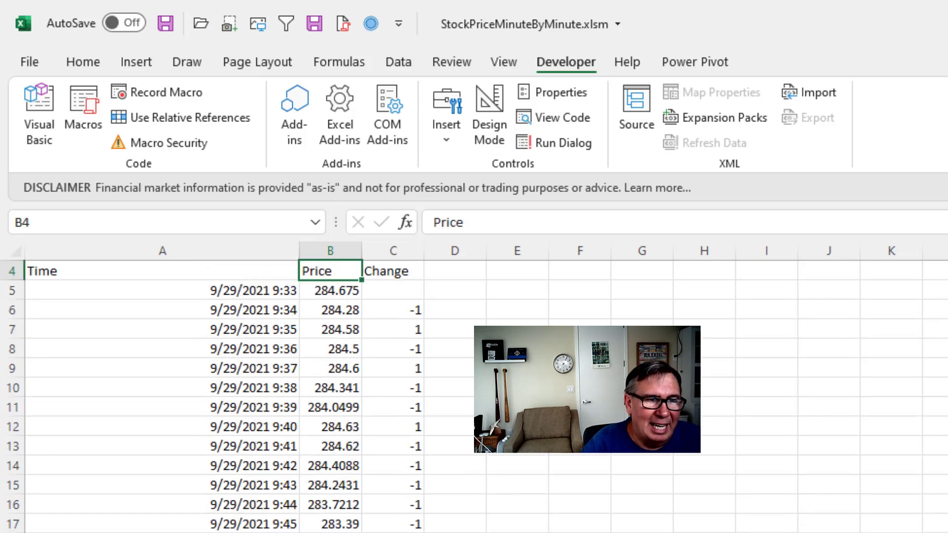